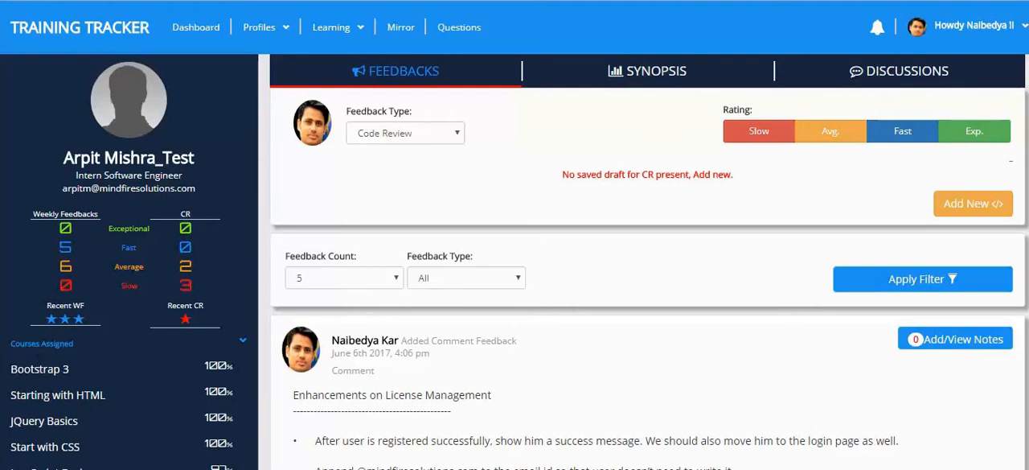
# Start a new Code Review feedback and title the project "Test project"
pyautogui.click(457, 135)
pyautogui.click(458, 138)
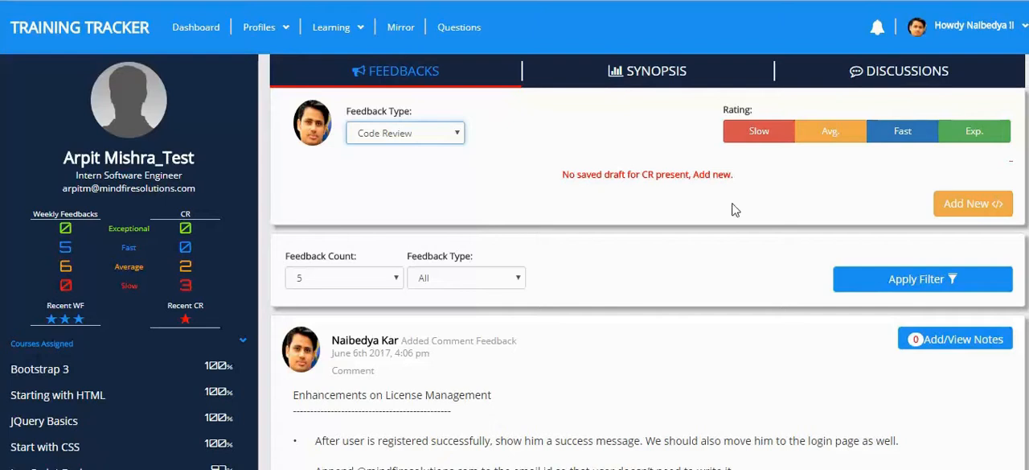
pyautogui.click(969, 217)
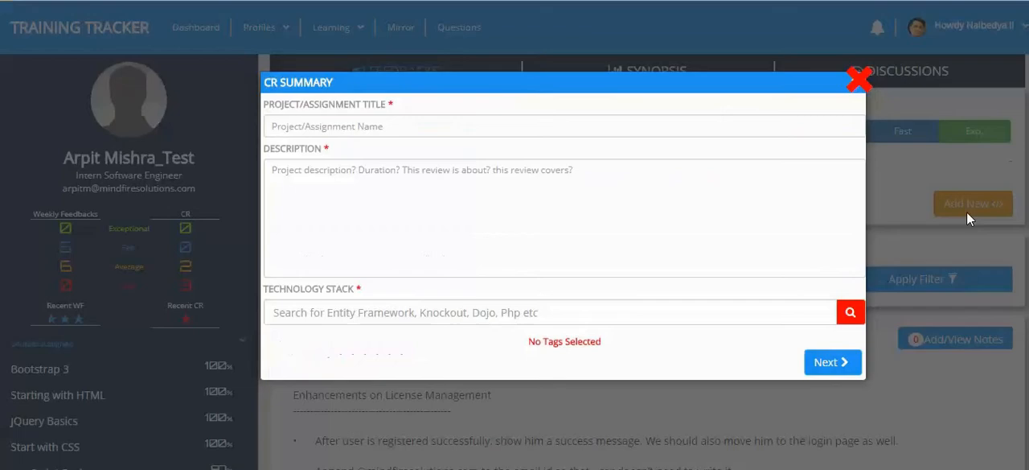
pyautogui.click(553, 129)
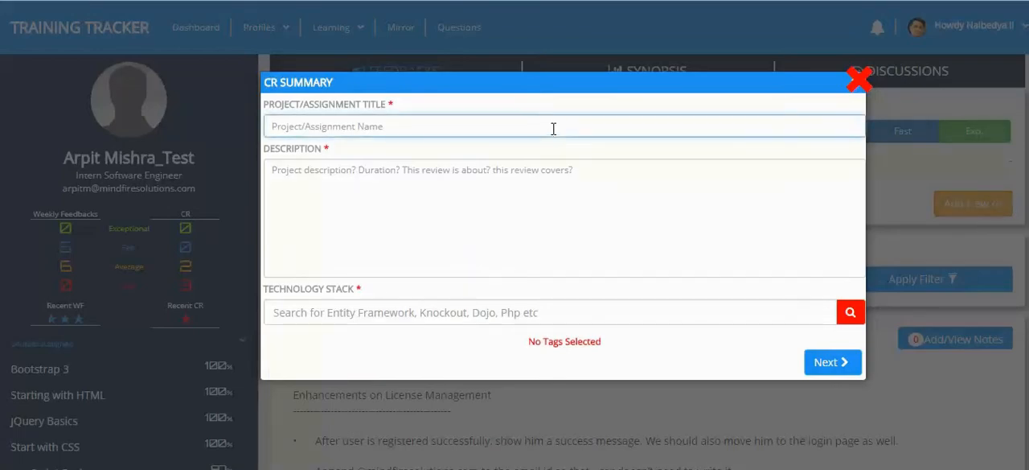
pyautogui.write('Test ')
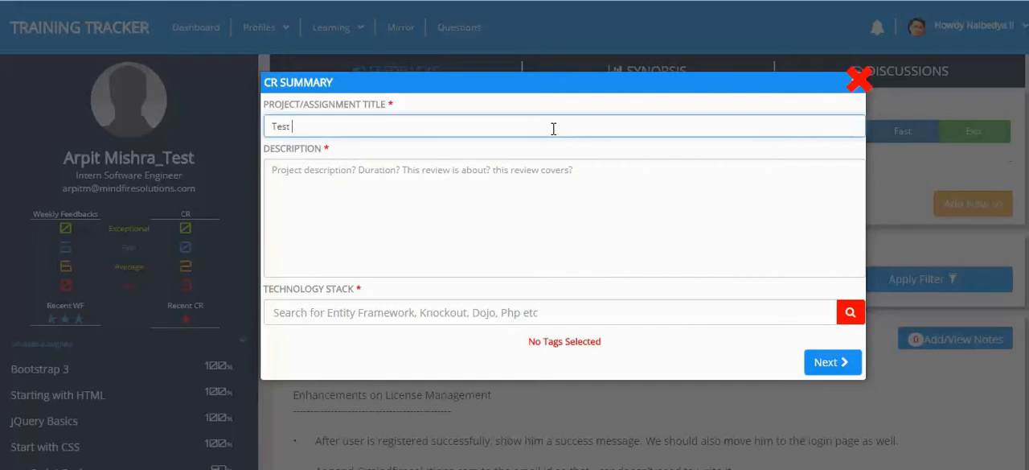
pyautogui.write('project')
pyautogui.press('Tab')
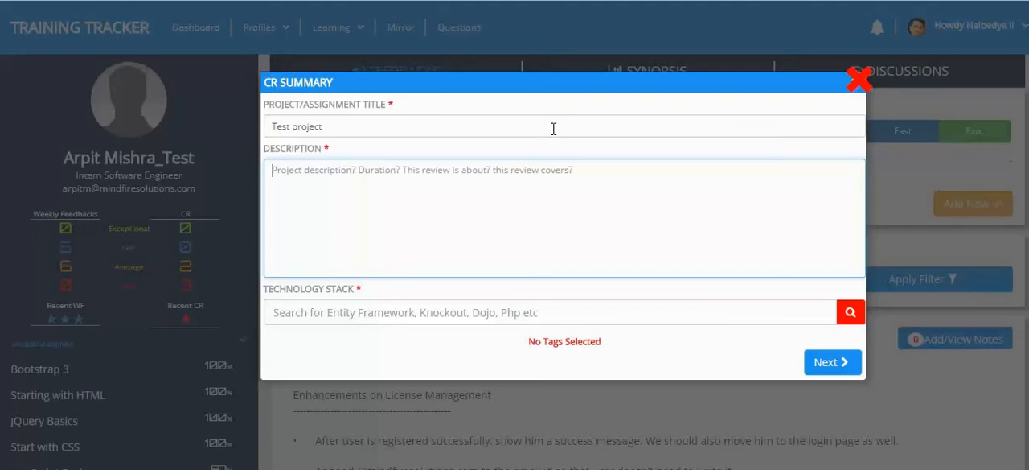
# Enter "Duration : 5 Months" as the code review's description
pyautogui.write('Duration')
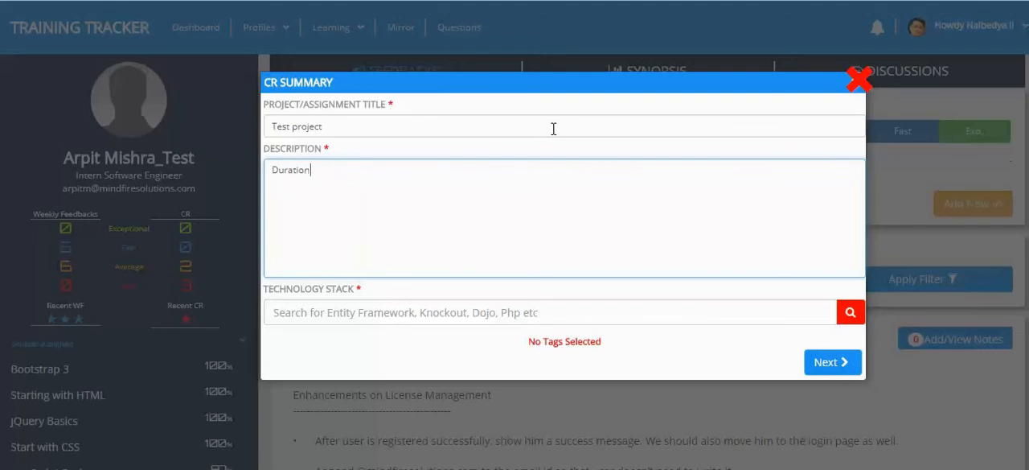
pyautogui.write(' : 5 MOnths')
pyautogui.press('BackSpace')
pyautogui.press('BackSpace')
pyautogui.press('BackSpace')
pyautogui.press('BackSpace')
pyautogui.press('BackSpace')
pyautogui.write('onths')
pyautogui.press('Tab')
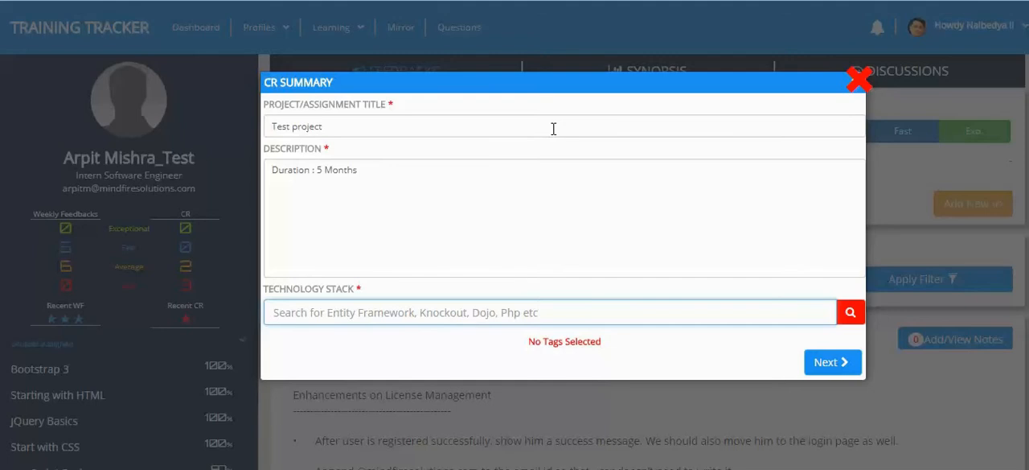
# Add C#, Ms SQL server and MVC to the technology stack and proceed to the review points
pyautogui.write('C#')
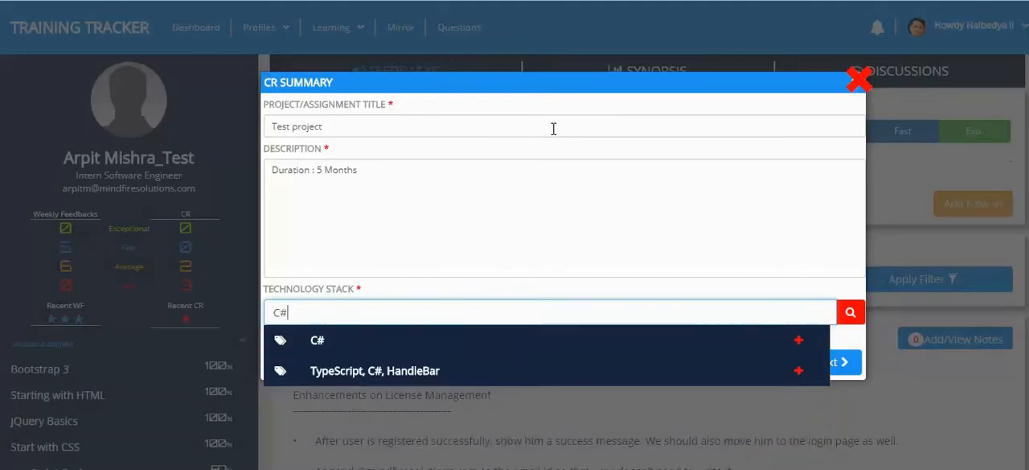
pyautogui.click(471, 338)
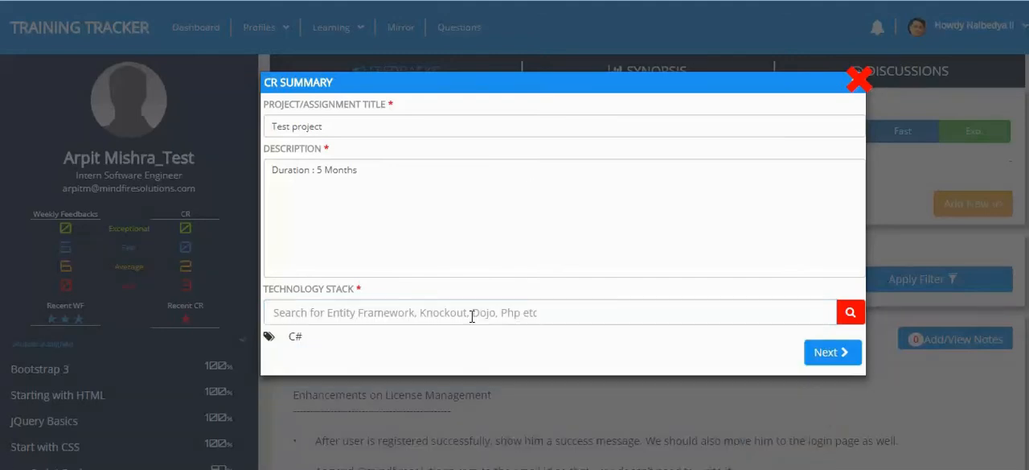
pyautogui.click(468, 313)
pyautogui.write('Sql')
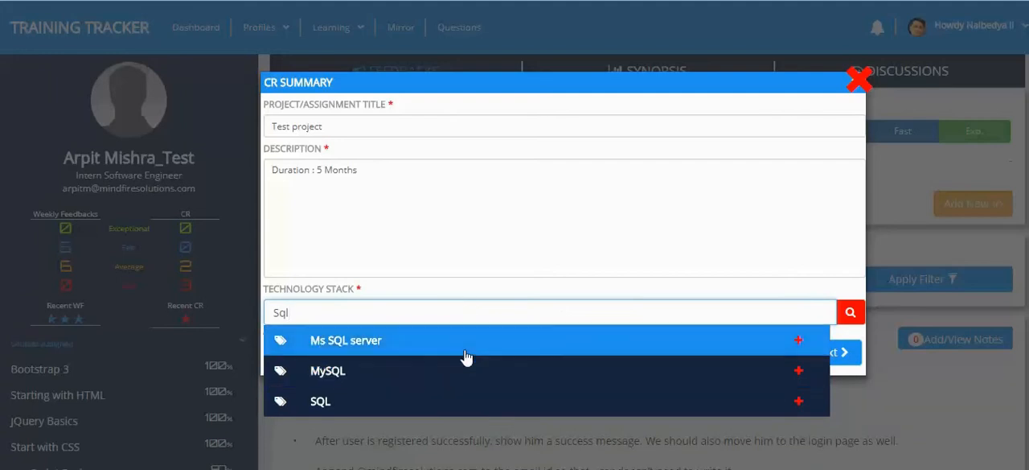
pyautogui.click(467, 352)
pyautogui.click(470, 316)
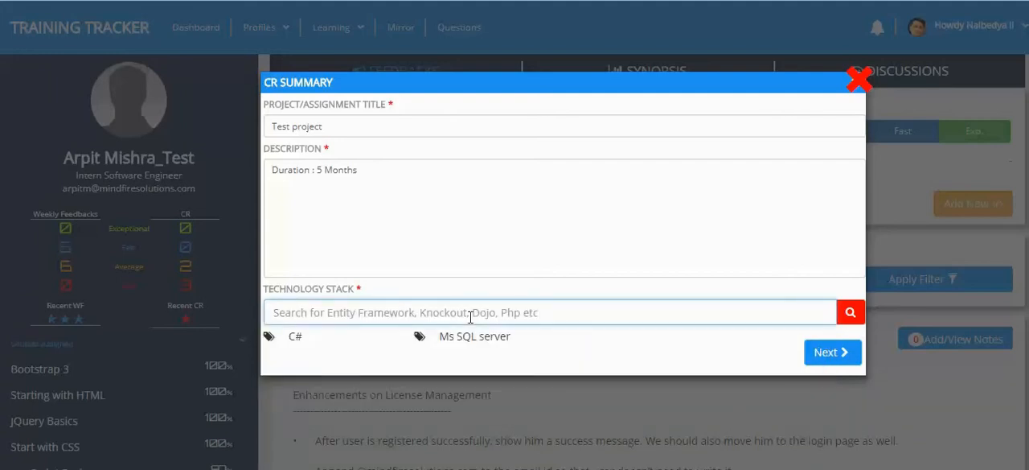
pyautogui.write('MVC')
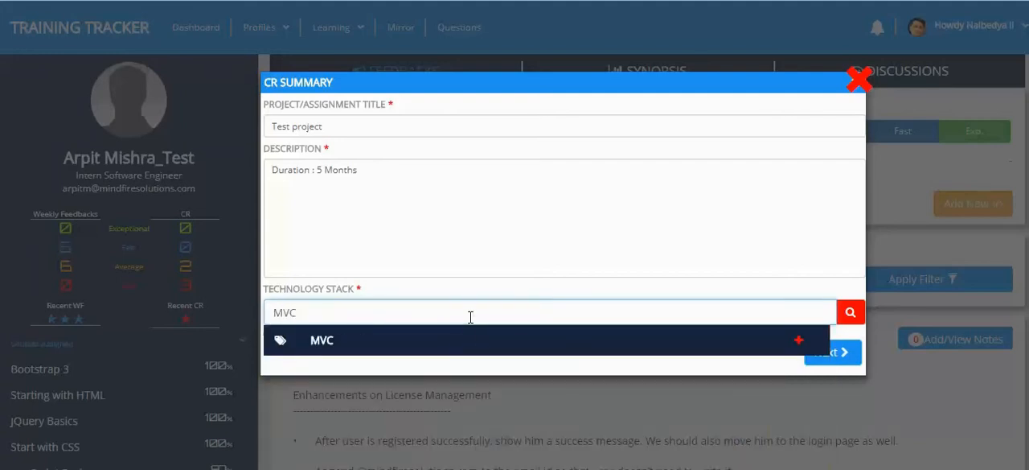
pyautogui.click(471, 338)
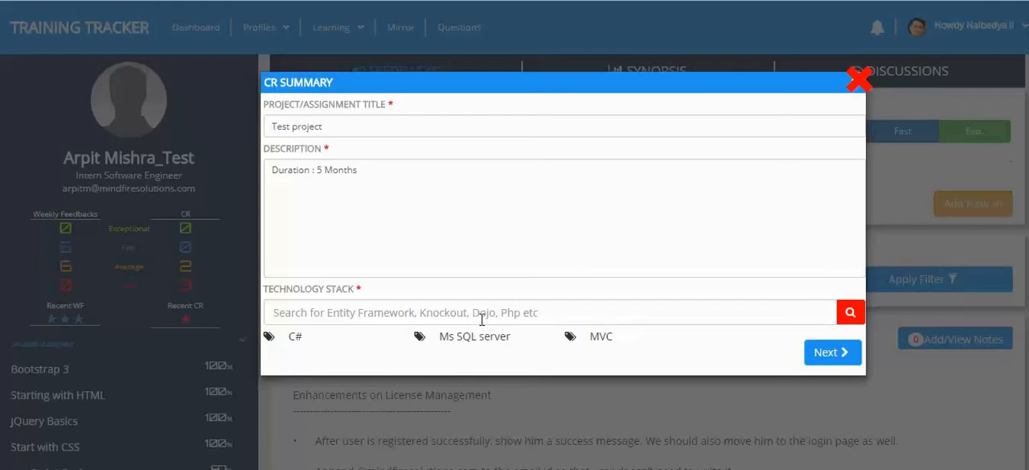
pyautogui.click(482, 319)
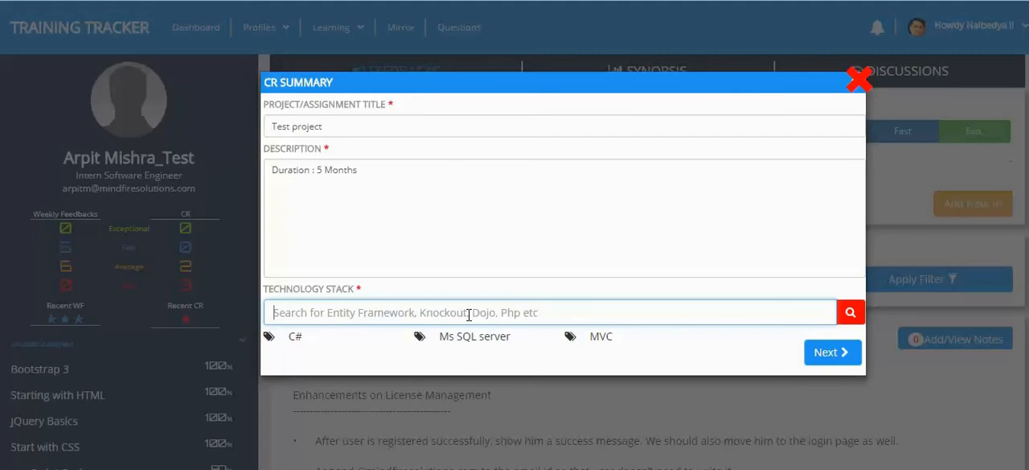
pyautogui.click(821, 353)
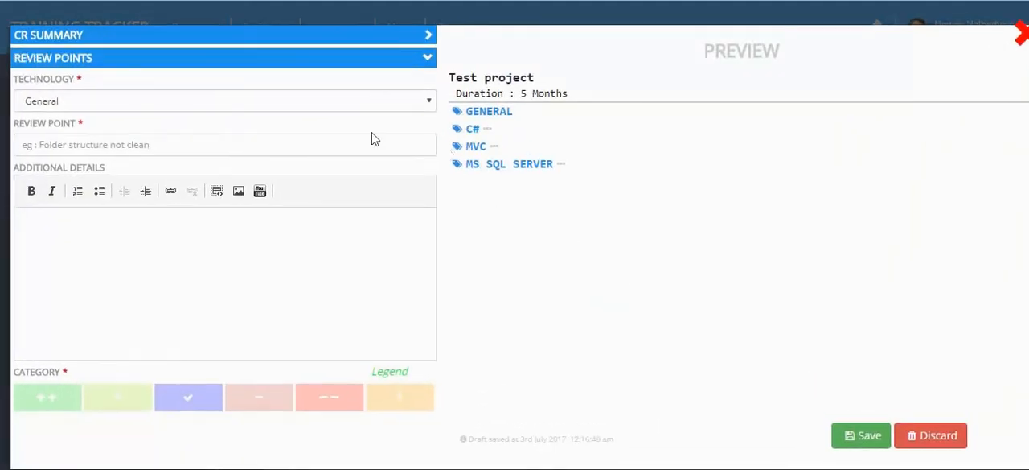
# Add the review point "SVN comments are proper" under General with the single-plus category
pyautogui.click(328, 113)
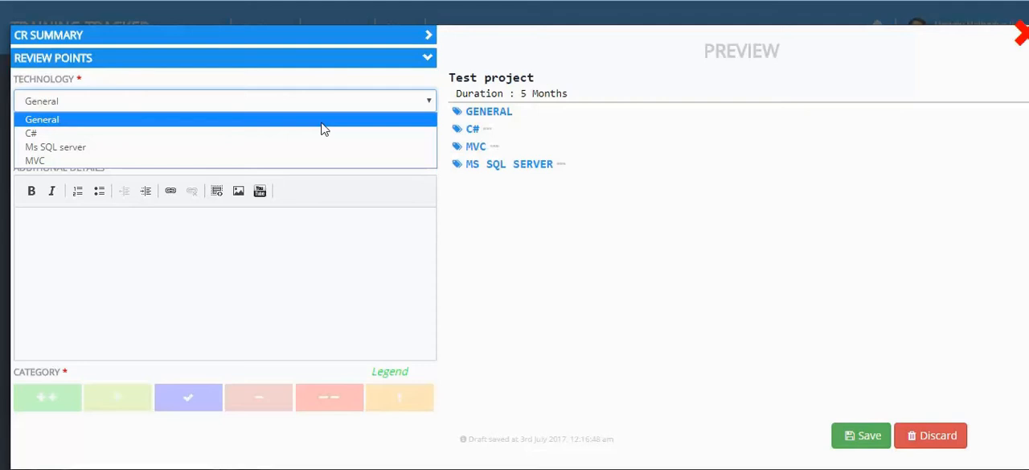
pyautogui.click(322, 128)
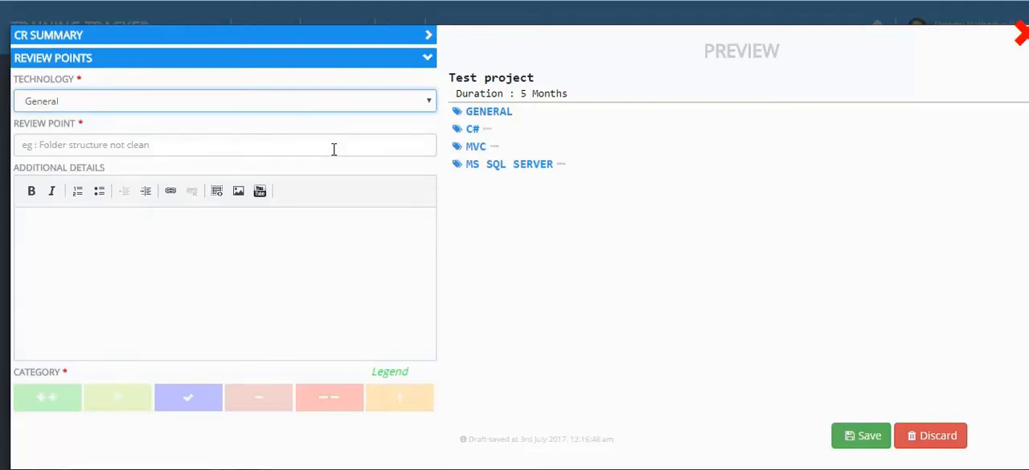
pyautogui.click(332, 149)
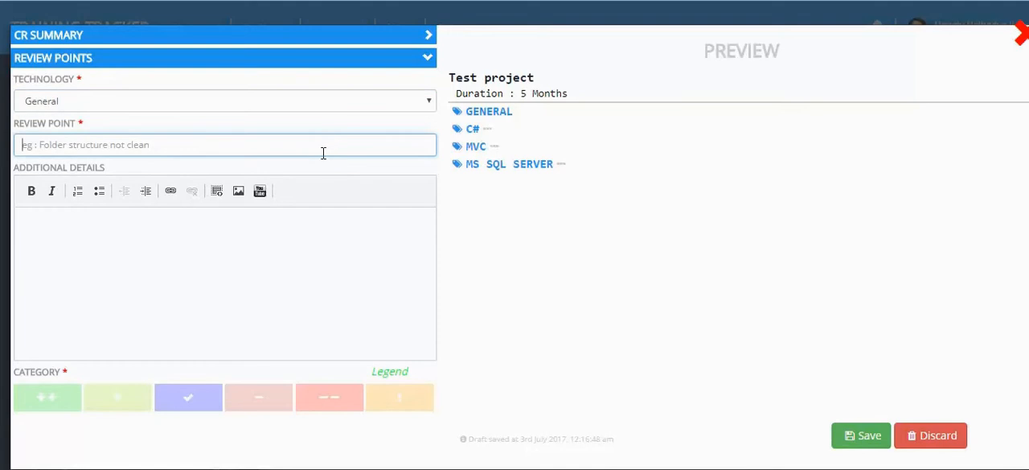
pyautogui.write('S')
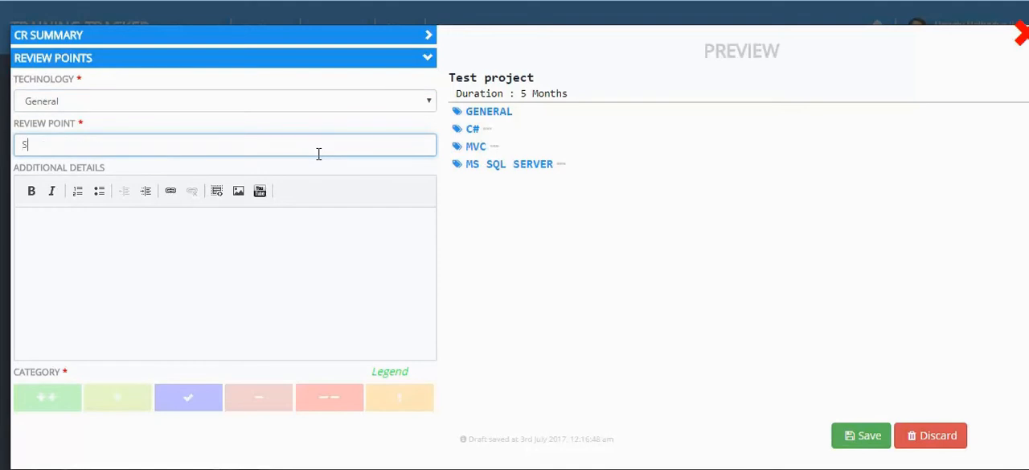
pyautogui.write('VN comments are proper')
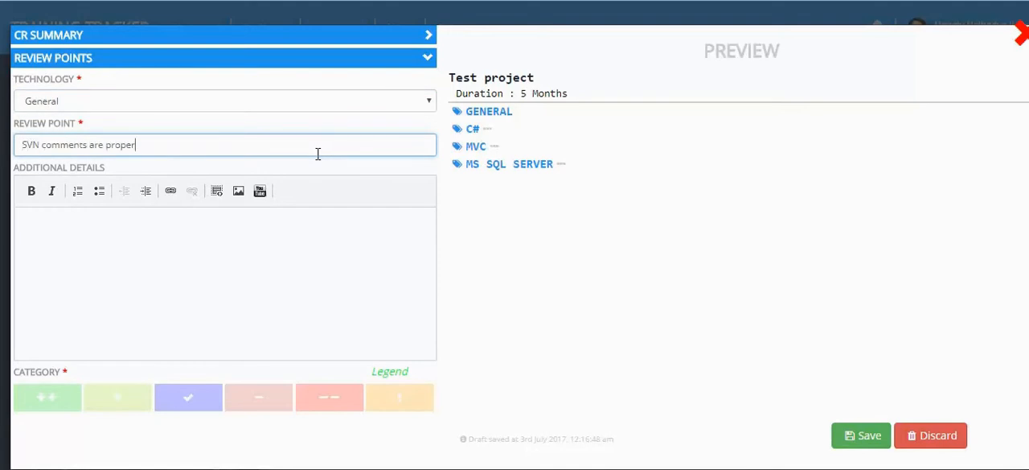
pyautogui.press('Tab')
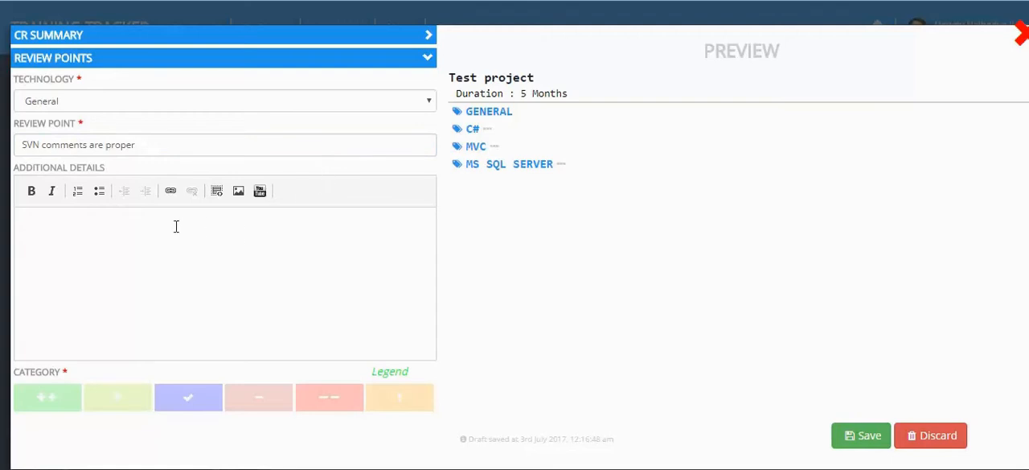
pyautogui.click(58, 400)
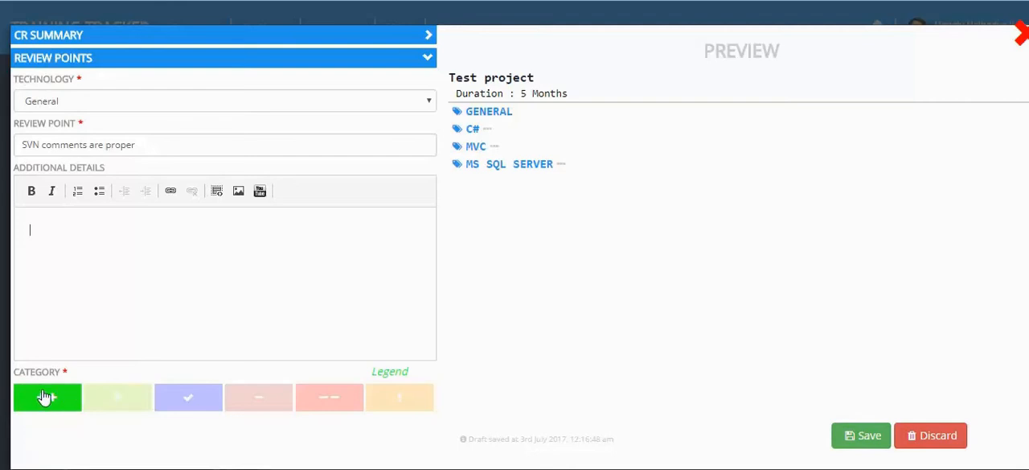
pyautogui.click(89, 404)
pyautogui.moveTo(174, 145); pyautogui.dragTo(21, 145)
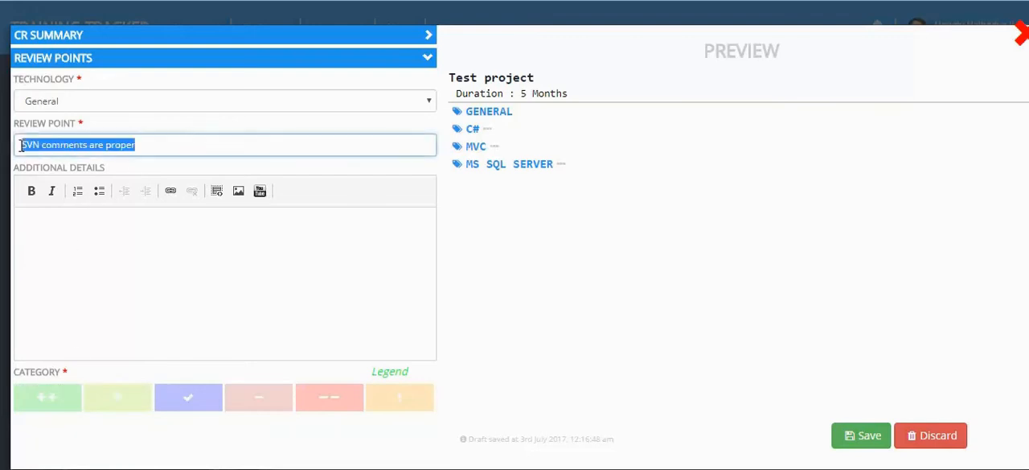
pyautogui.click(114, 402)
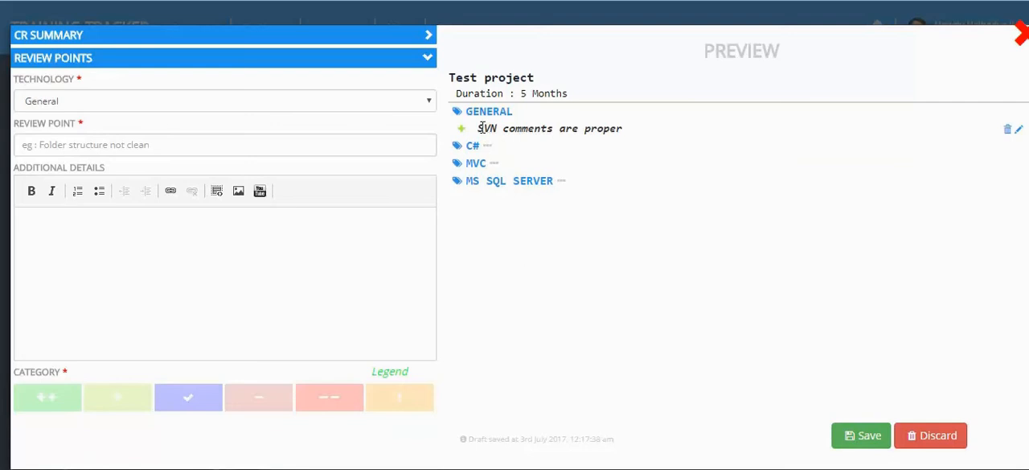
pyautogui.moveTo(481, 127); pyautogui.dragTo(660, 130)
pyautogui.click(660, 139)
# Add the General review point "Folder structure is clean and maintained properly" with the single-plus category
pyautogui.click(269, 148)
pyautogui.write('Folde')
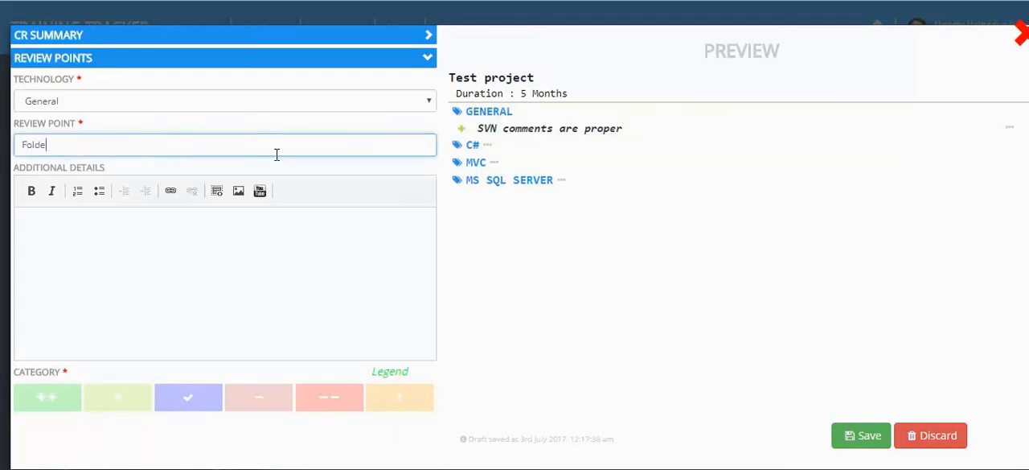
pyautogui.write('r structure is clean and m')
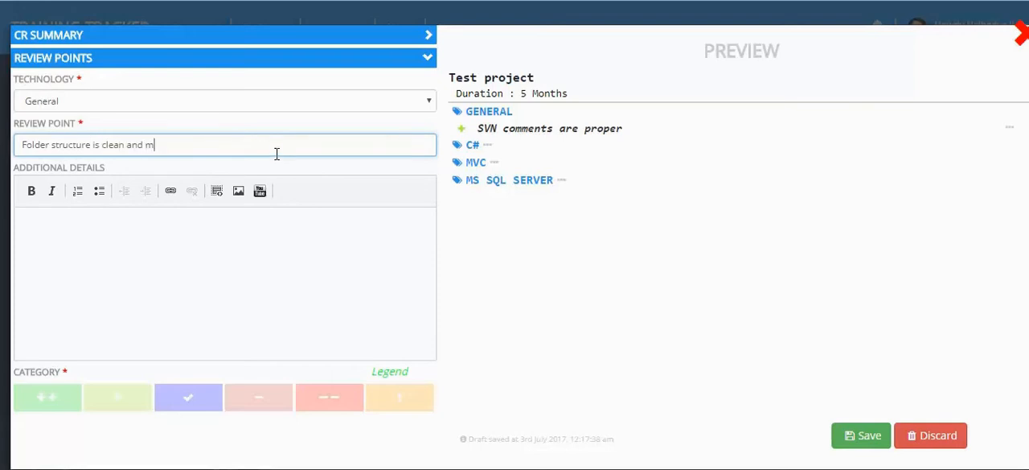
pyautogui.write('aintained properly')
pyautogui.press('Tab')
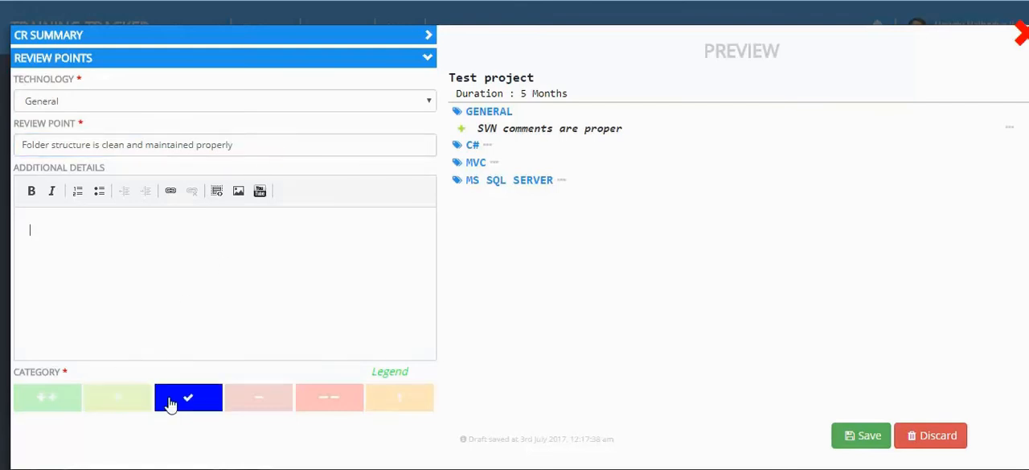
pyautogui.click(123, 403)
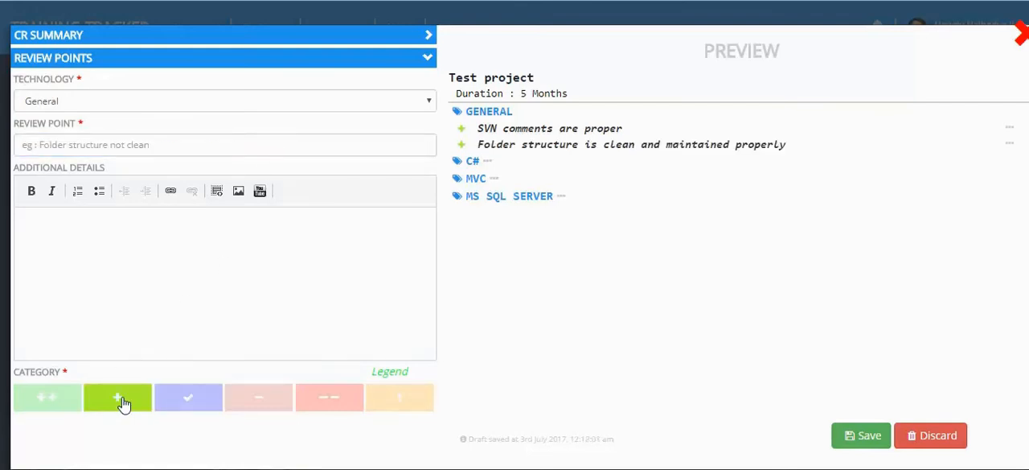
# Add the review point "LINQ statements are used where ever possible" under C# with the single-plus category
pyautogui.click(293, 107)
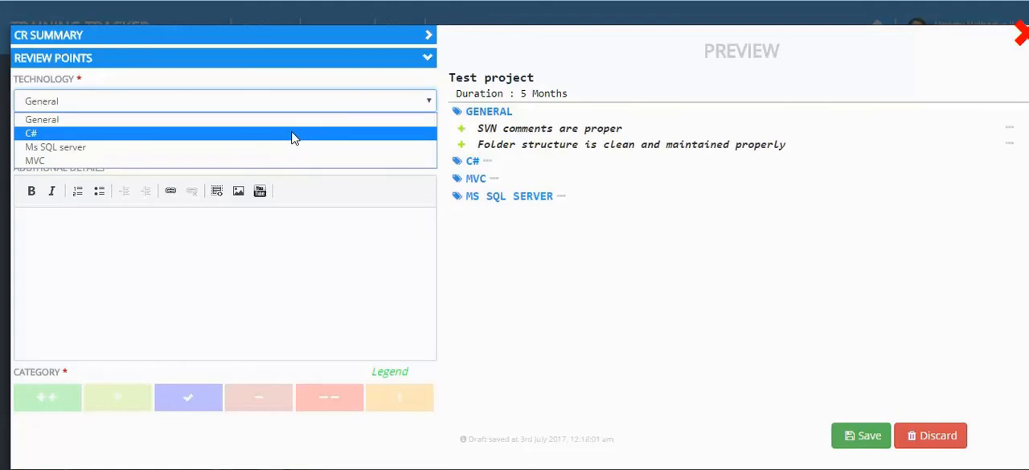
pyautogui.click(294, 134)
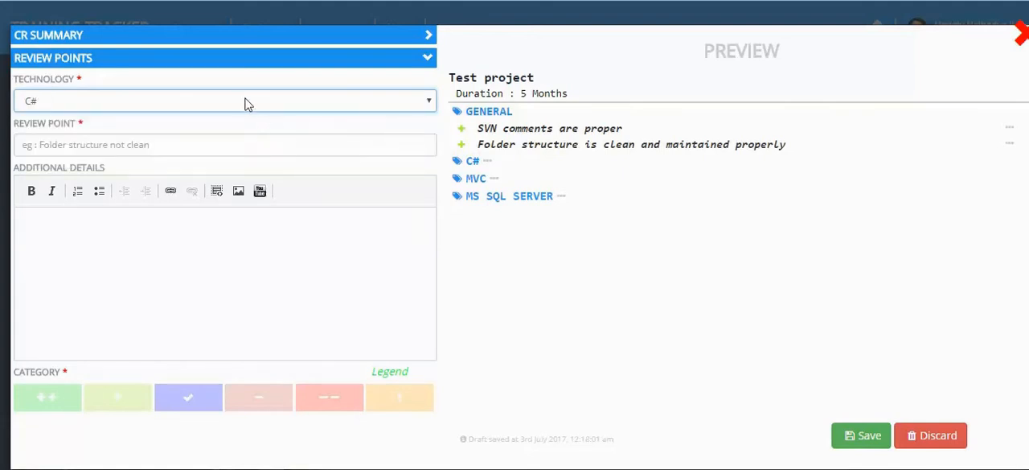
pyautogui.click(255, 146)
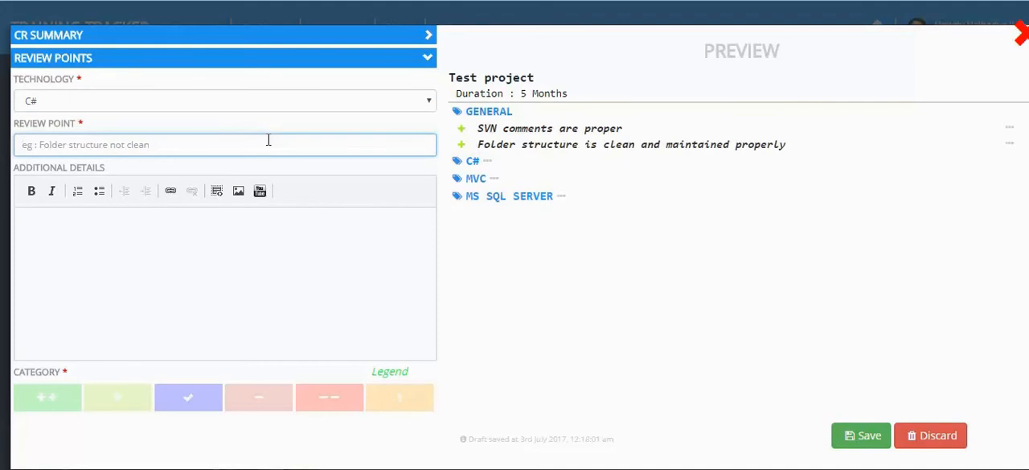
pyautogui.write('L')
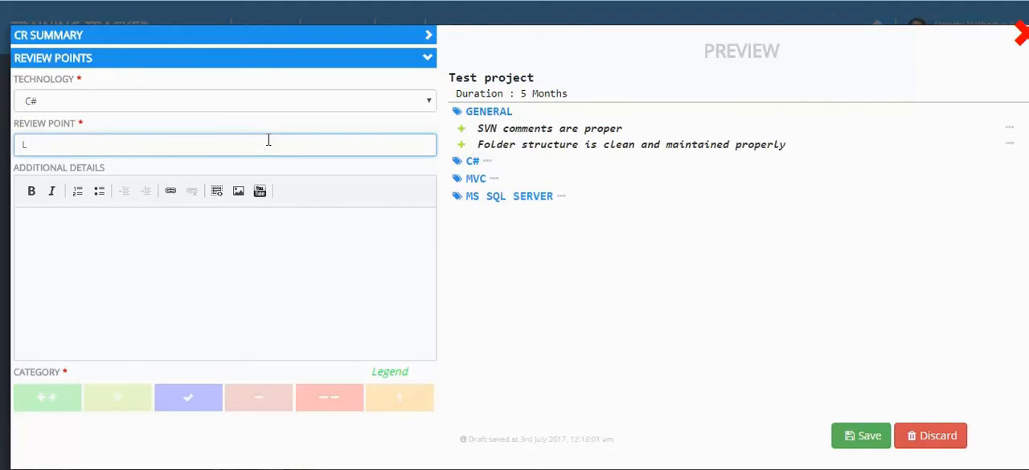
pyautogui.write('inINQ statements are us')
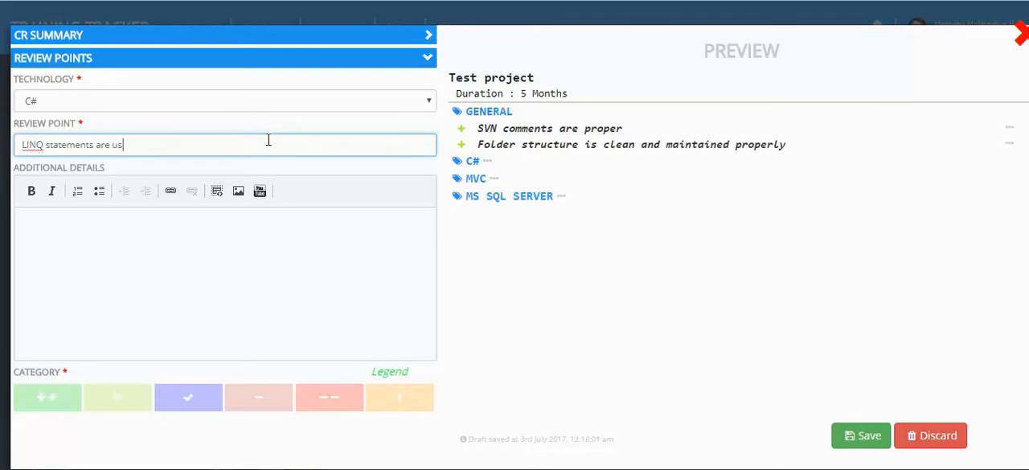
pyautogui.write('ed whereever possible')
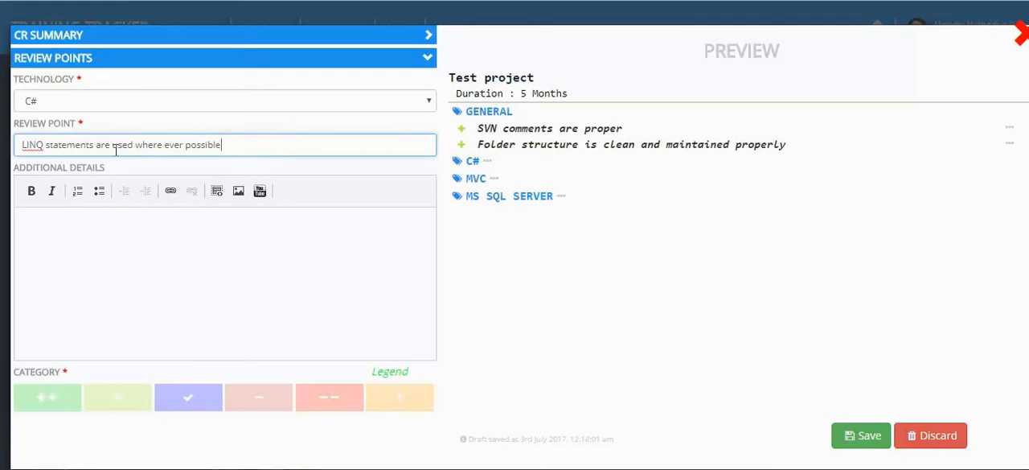
pyautogui.click(135, 399)
pyautogui.click(124, 394)
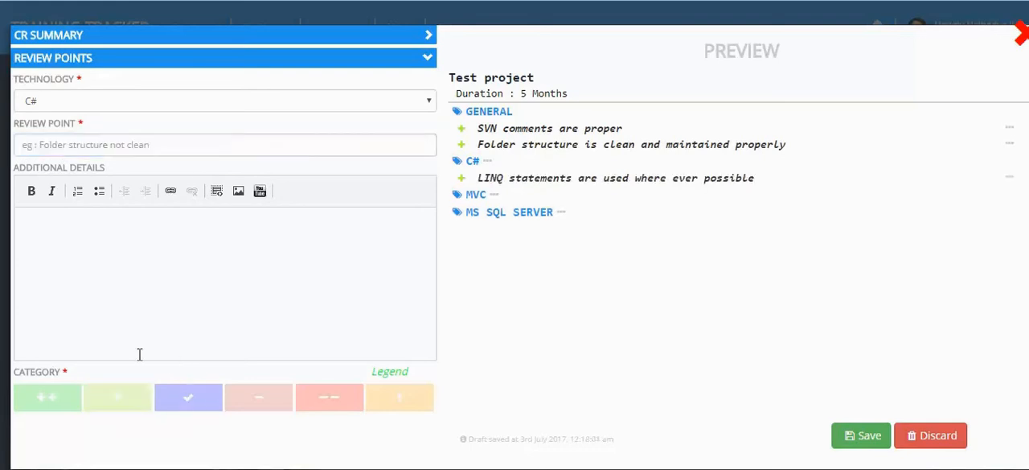
# Enter "Variable names are not properly declared" as a new review point for C#
pyautogui.click(243, 141)
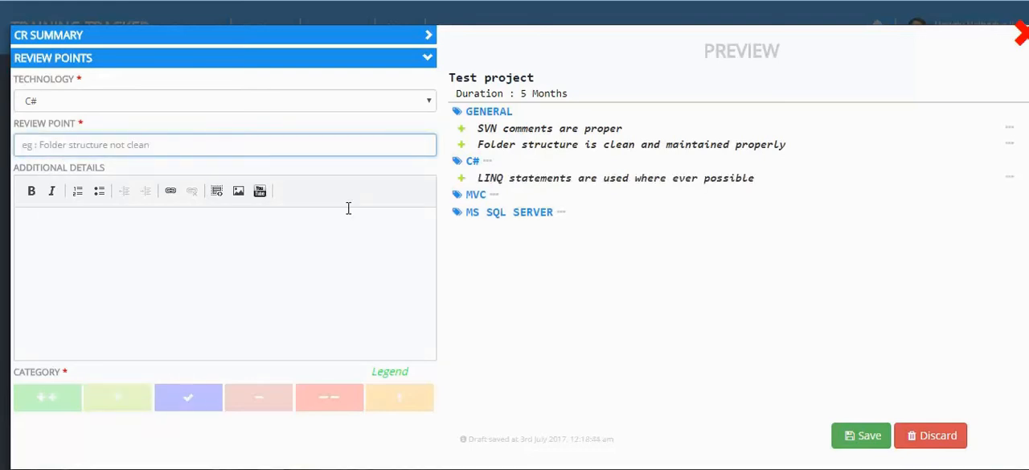
pyautogui.write('variables')
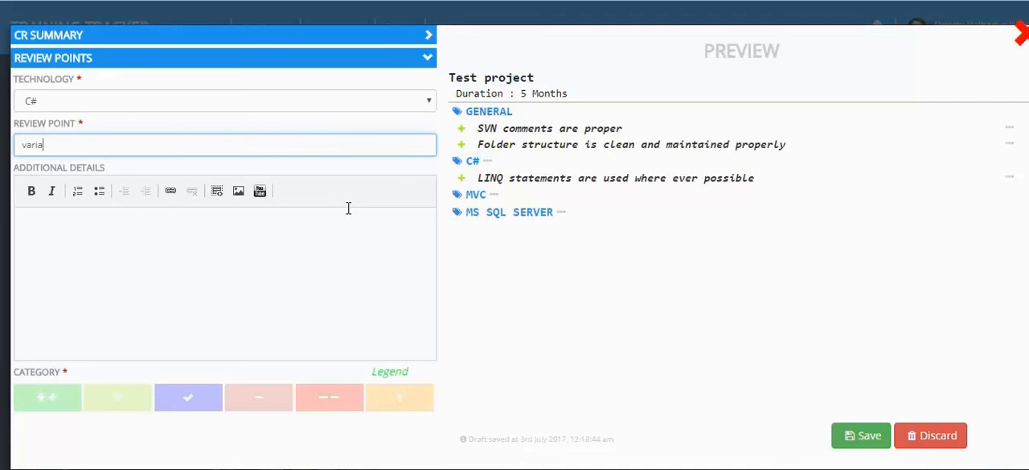
pyautogui.press('Home')
pyautogui.press('Delete')
pyautogui.write('V')
pyautogui.press('End')
pyautogui.press('BackSpace')
pyautogui.press('BackSpace')
pyautogui.write('names are not proper')
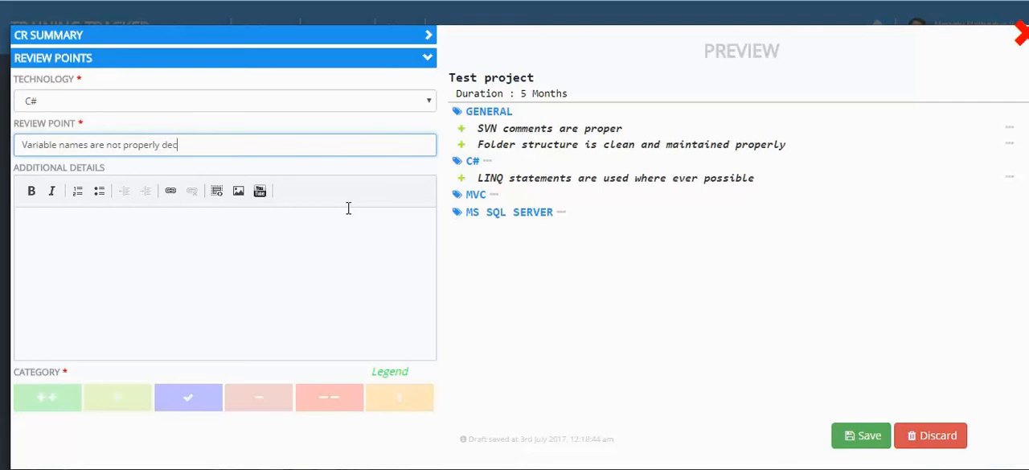
pyautogui.write('ed')
# Attach a C# code snippet with the lines "int A;" and "int b;" to the point and add it with the single-minus category
pyautogui.click(346, 249)
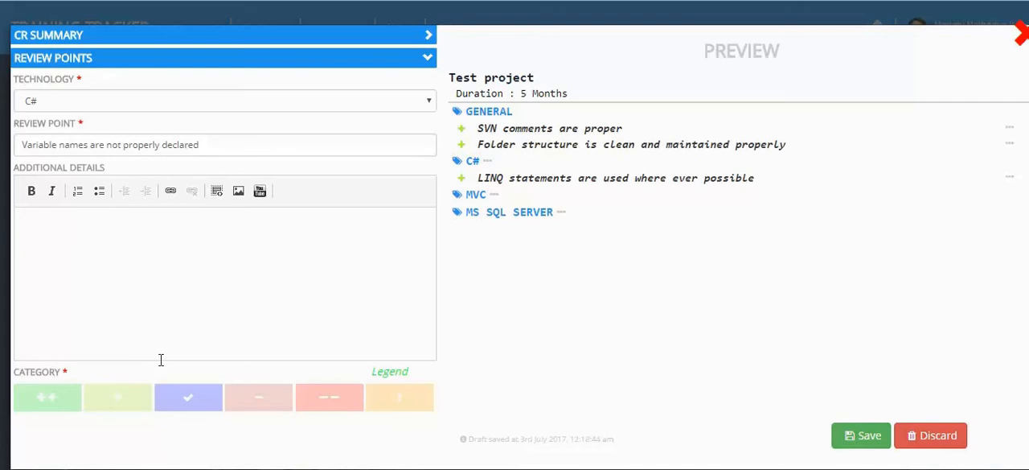
pyautogui.click(216, 191)
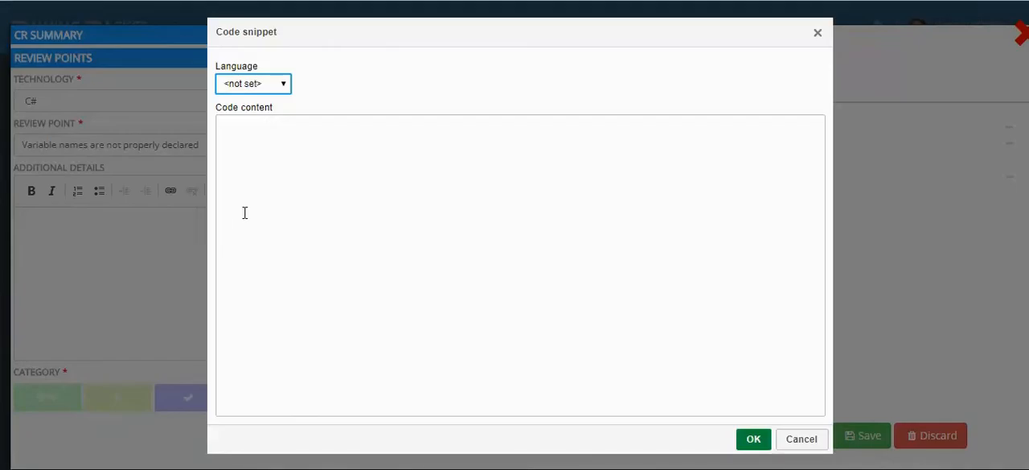
pyautogui.click(263, 88)
pyautogui.click(254, 158)
pyautogui.click(283, 151)
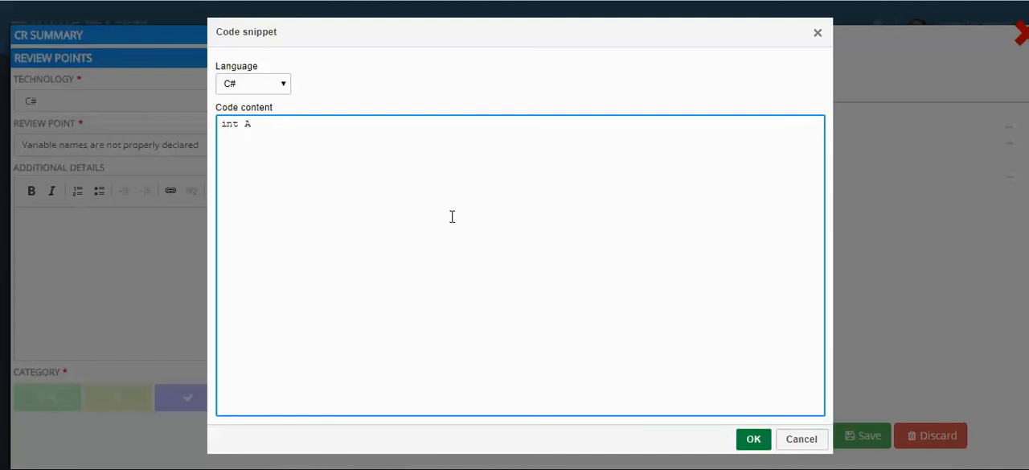
pyautogui.press('Return')
pyautogui.write('int b;')
pyautogui.click(753, 438)
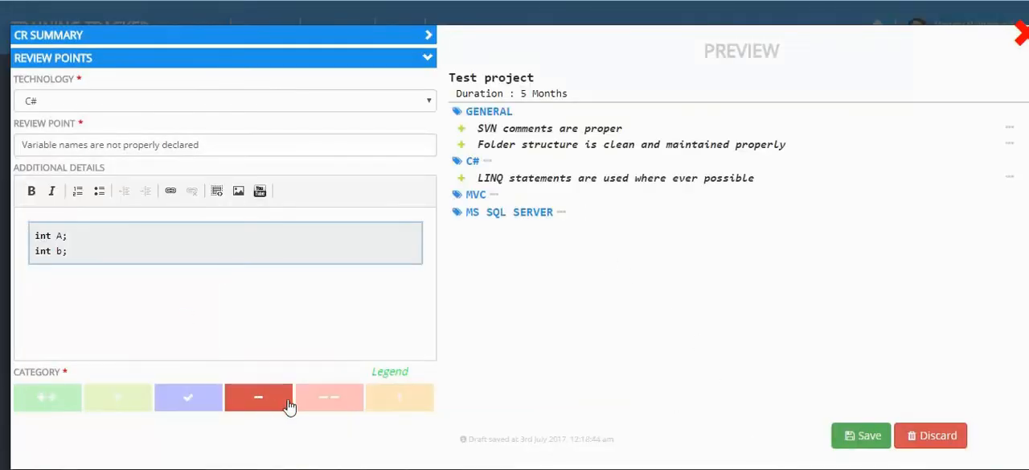
pyautogui.click(259, 402)
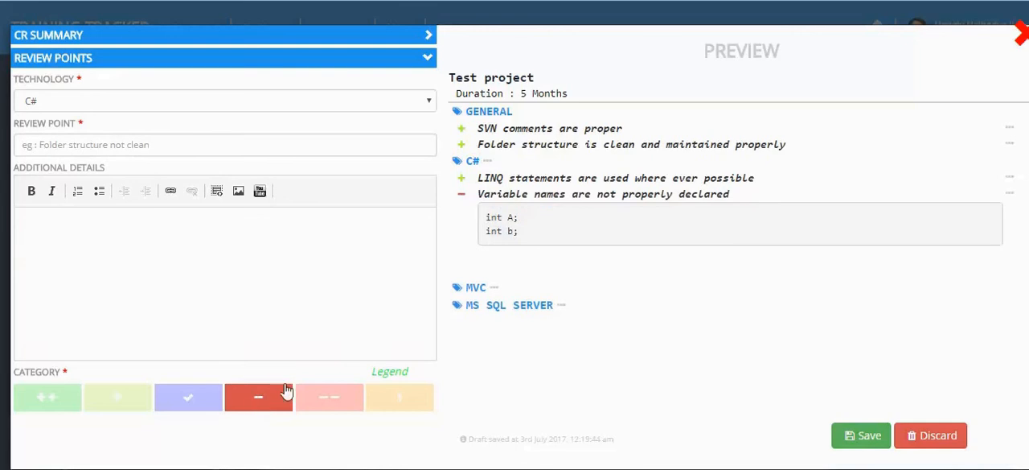
# Edit the "Variable names are not properly declared" point, changing its category to Critical, and update it
pyautogui.moveTo(485, 218); pyautogui.dragTo(510, 234)
pyautogui.click(530, 241)
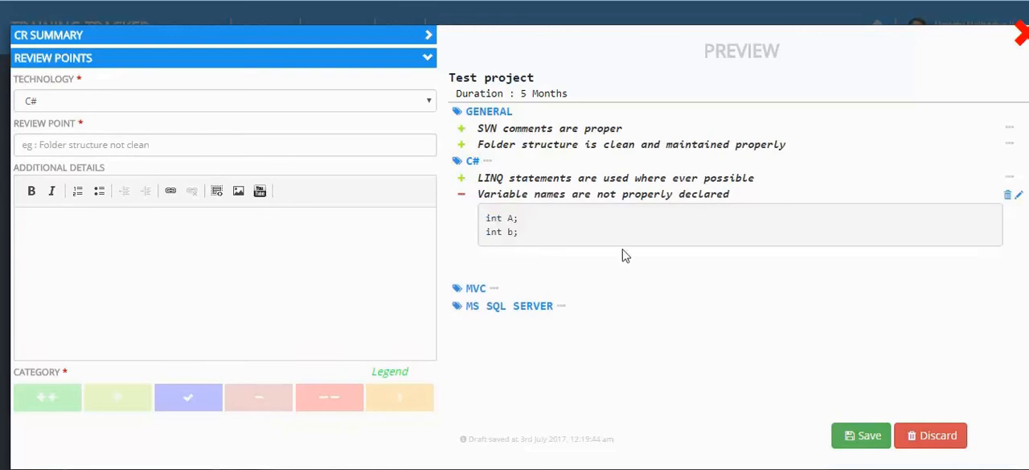
pyautogui.moveTo(551, 234); pyautogui.dragTo(487, 209)
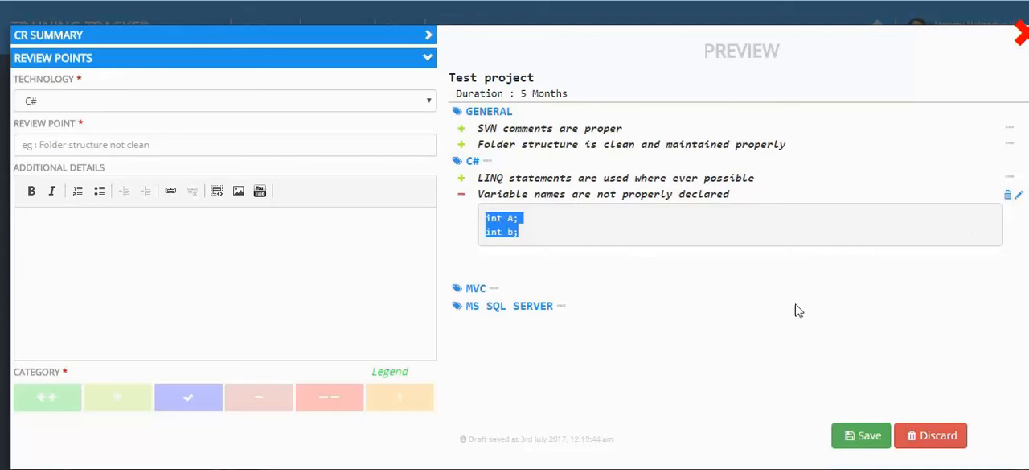
pyautogui.click(1019, 197)
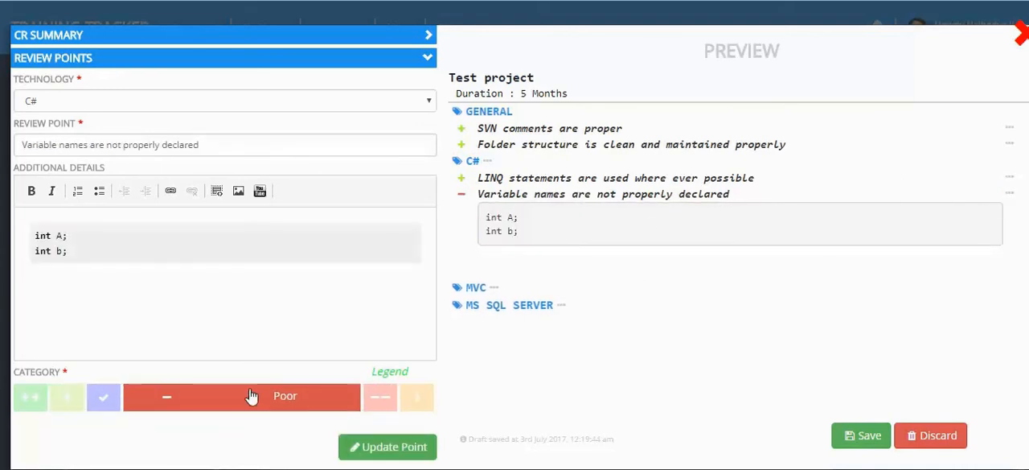
pyautogui.click(378, 399)
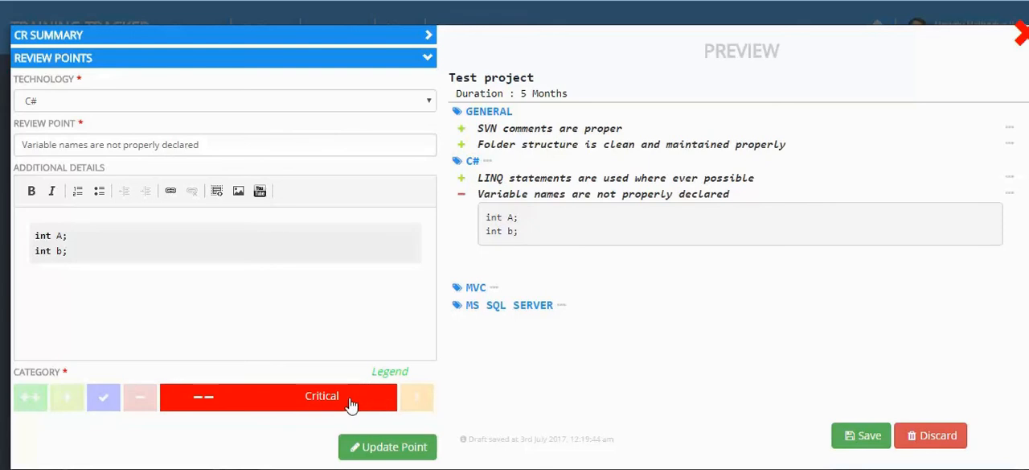
pyautogui.click(388, 449)
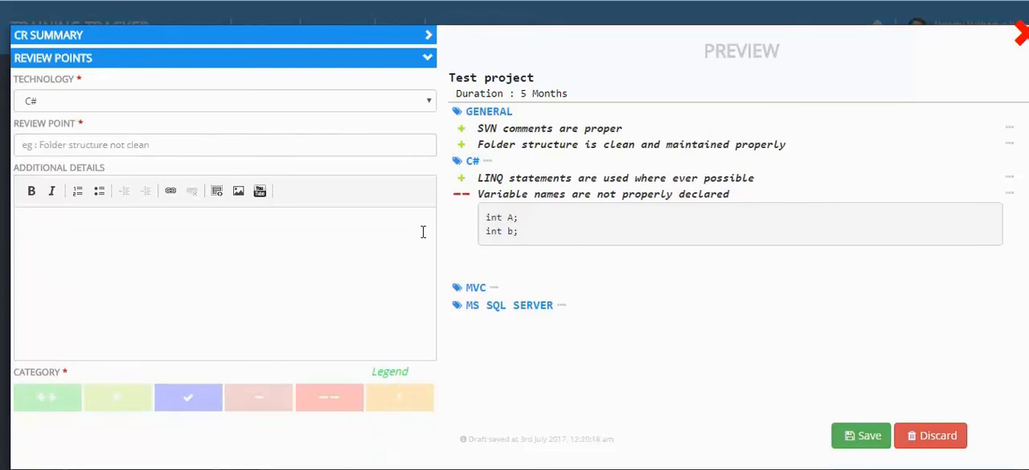
# Add the Ms SQL server review point "SQL SP headings and unit test comments are provided" with the double-plus category
pyautogui.click(238, 104)
pyautogui.click(229, 137)
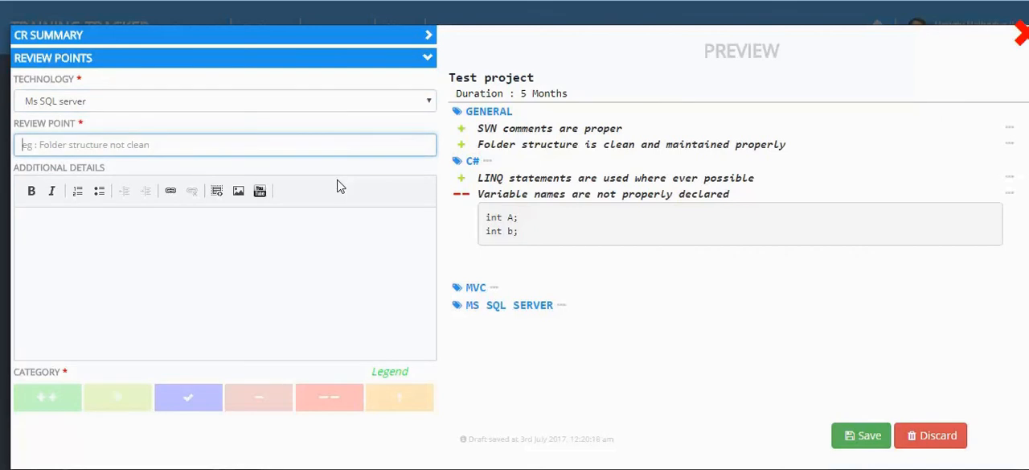
pyautogui.write('SQL headings a')
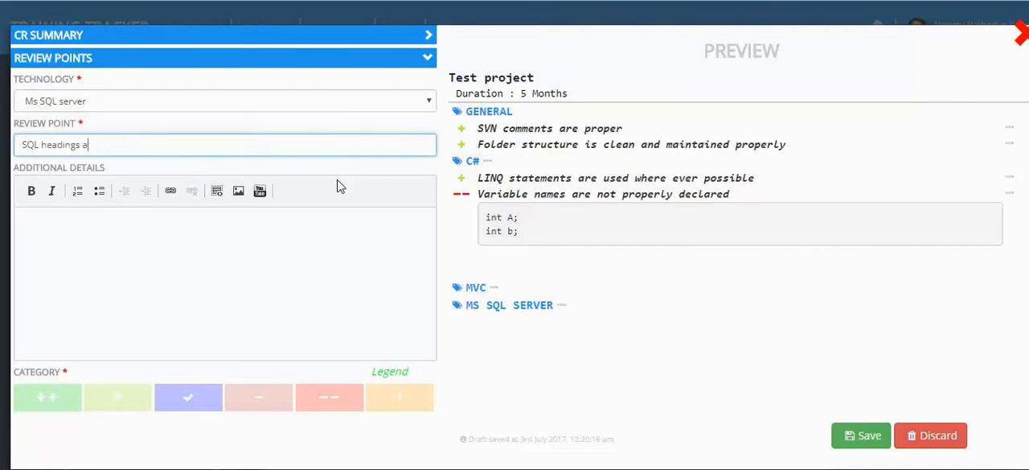
pyautogui.press('BackSpace')
pyautogui.press('BackSpace')
pyautogui.press('BackSpace')
pyautogui.press('BackSpace')
pyautogui.press('BackSpace')
pyautogui.press('BackSpace')
pyautogui.press('BackSpace')
pyautogui.press('BackSpace')
pyautogui.write('SP headin')
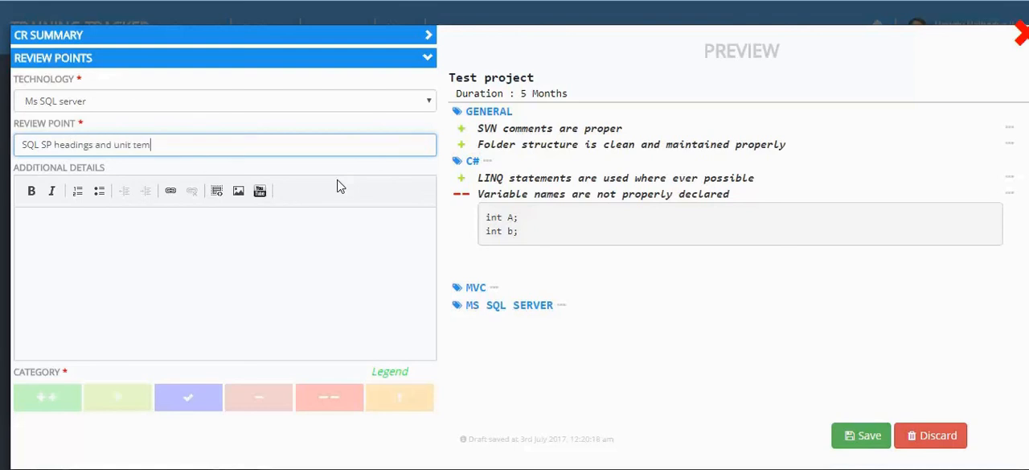
pyautogui.write('gs and unit test comments are prop')
pyautogui.write('ided')
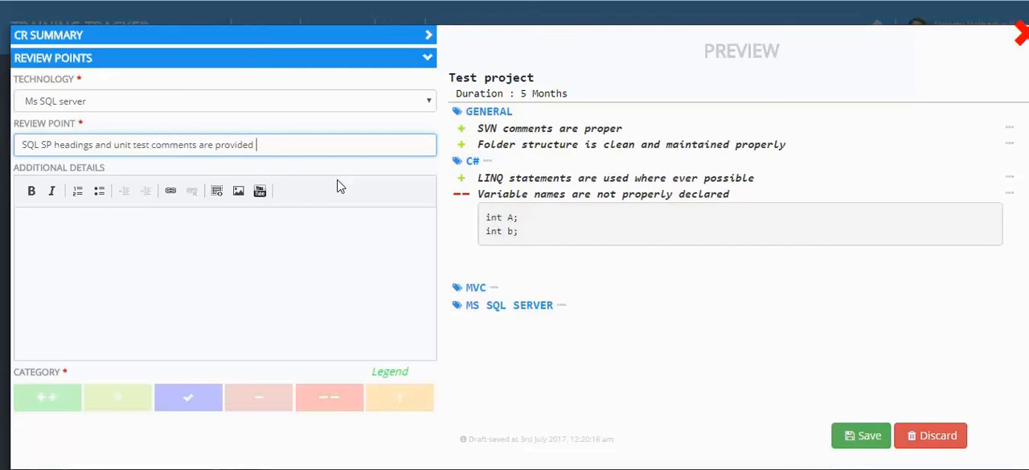
pyautogui.click(58, 397)
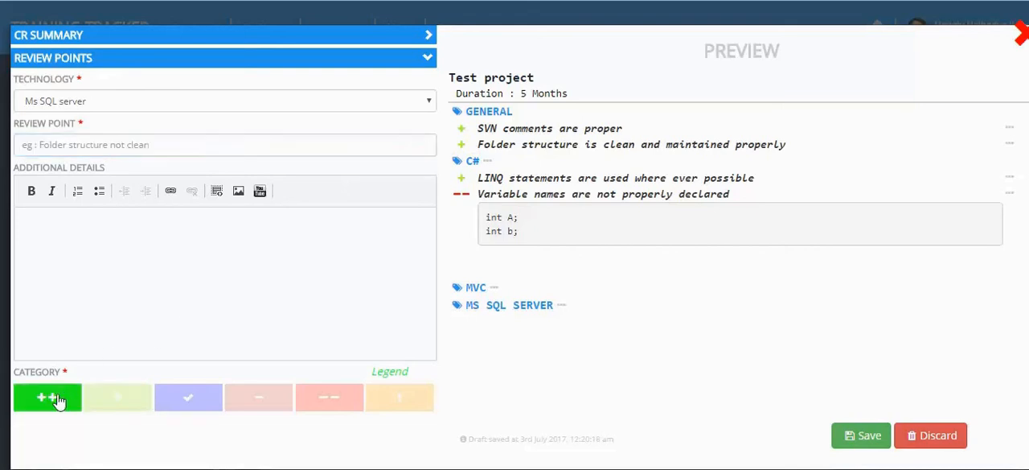
# Switch the technology to MVC and enter "Controllers are thin" as the review point
pyautogui.write('Lay')
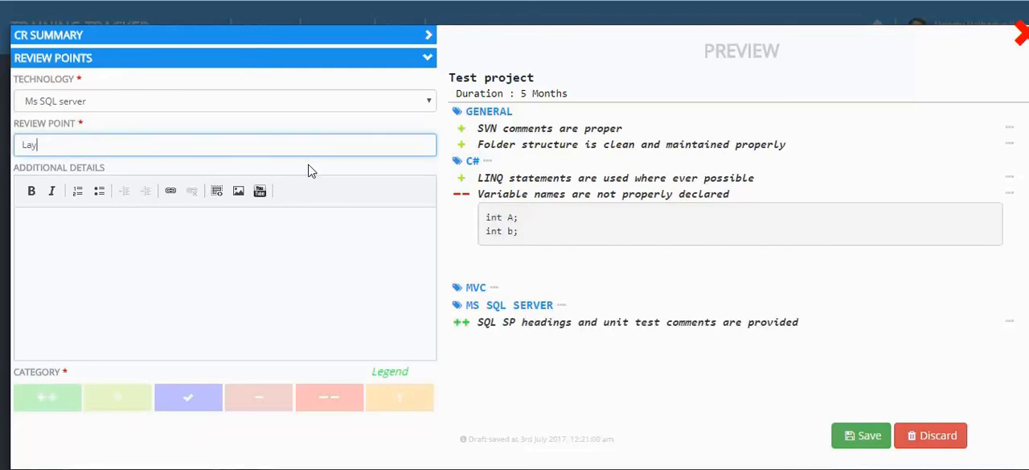
pyautogui.click(328, 98)
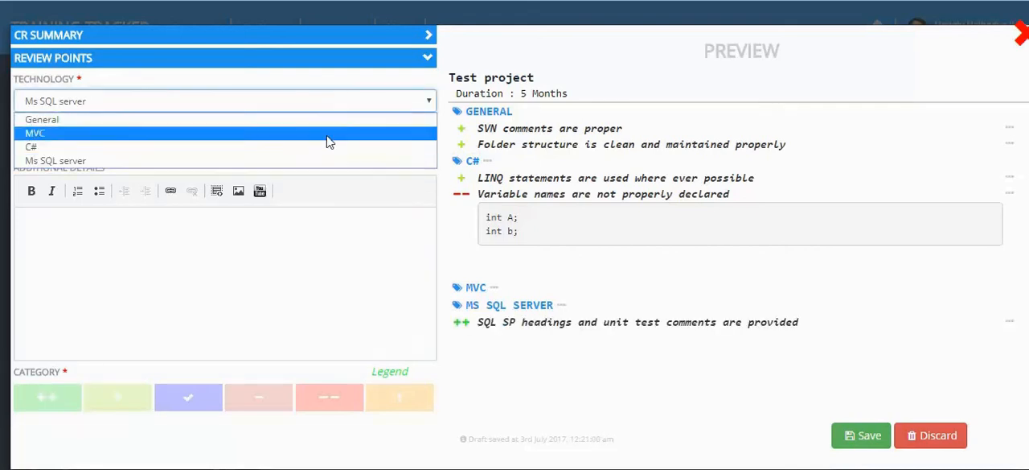
pyautogui.click(328, 134)
pyautogui.click(325, 145)
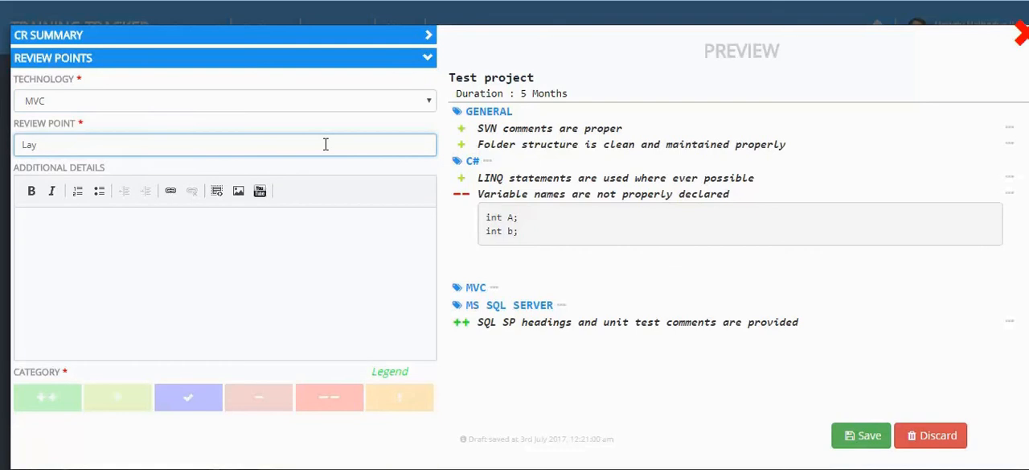
pyautogui.write('out')
pyautogui.press('BackSpace')
pyautogui.press('BackSpace')
pyautogui.press('BackSpace')
pyautogui.press('BackSpace')
pyautogui.press('BackSpace')
pyautogui.press('BackSpace')
pyautogui.press('BackSpace')
pyautogui.press('BackSpace')
pyautogui.press('BackSpace')
pyautogui.press('BackSpace')
pyautogui.press('BackSpace')
pyautogui.press('BackSpace')
pyautogui.press('BackSpace')
pyautogui.write('Controllers are thi')
# Attach a C# code snippet reading "test code" to the MVC point and add it with the double-plus category
pyautogui.click(148, 234)
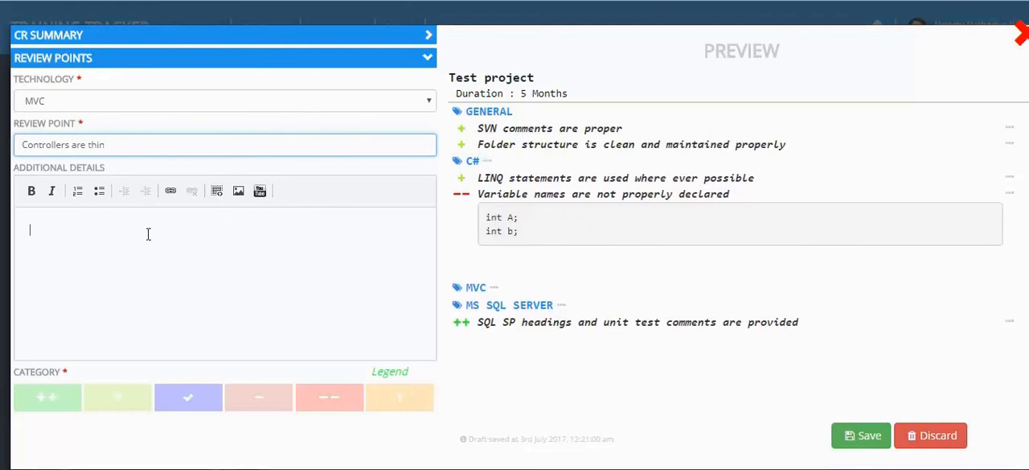
pyautogui.click(171, 193)
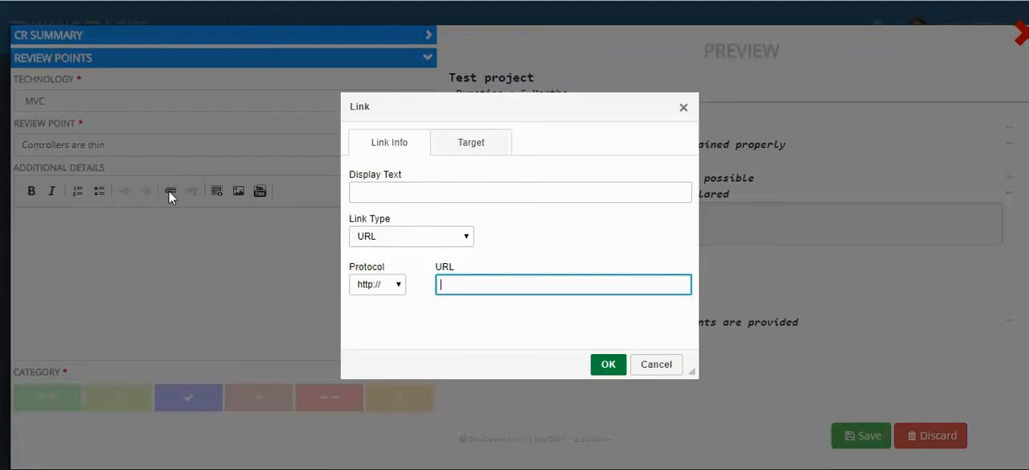
pyautogui.click(683, 107)
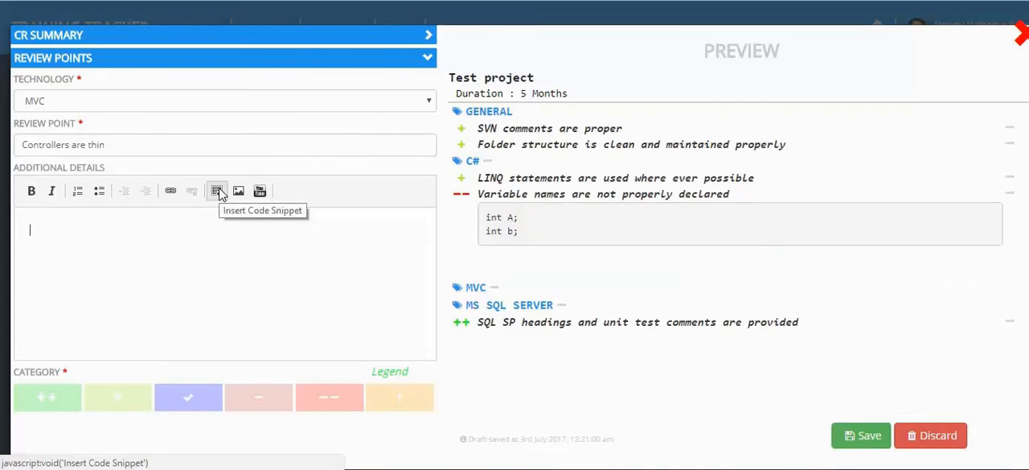
pyautogui.click(219, 194)
pyautogui.click(260, 88)
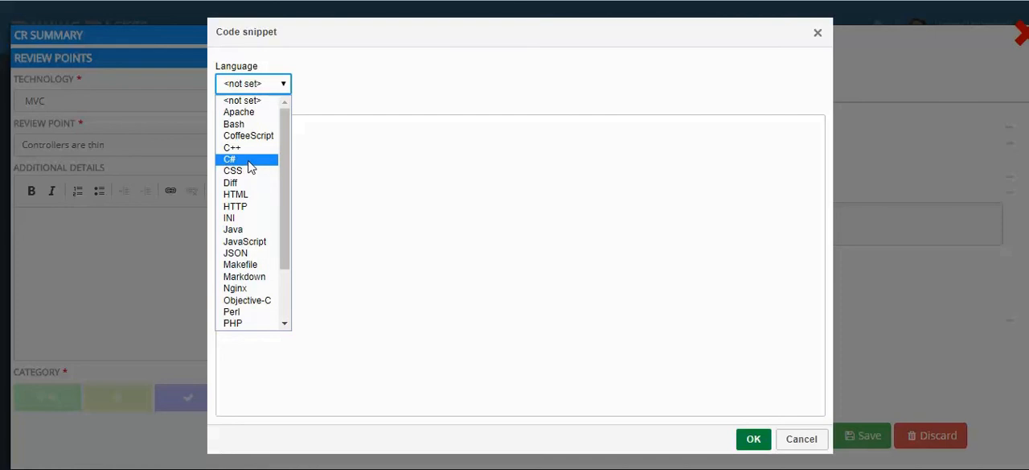
pyautogui.click(249, 160)
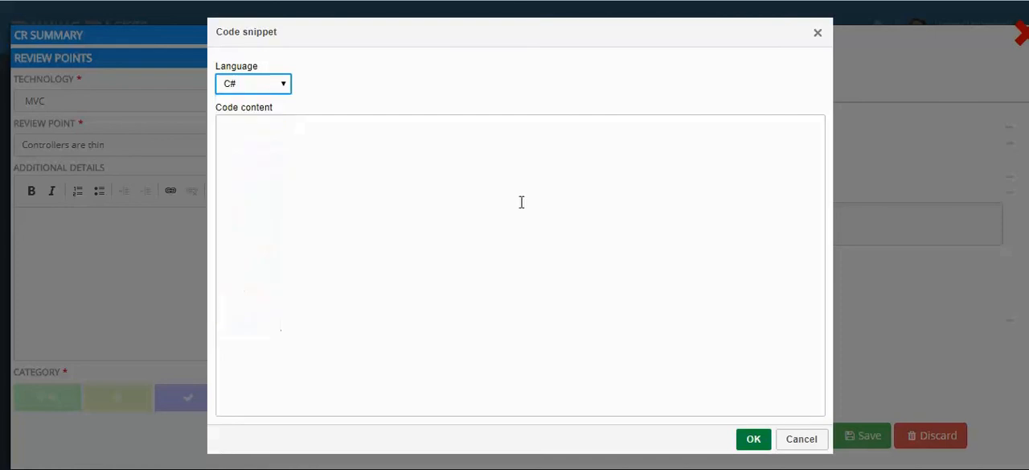
pyautogui.click(540, 277)
pyautogui.write('test ')
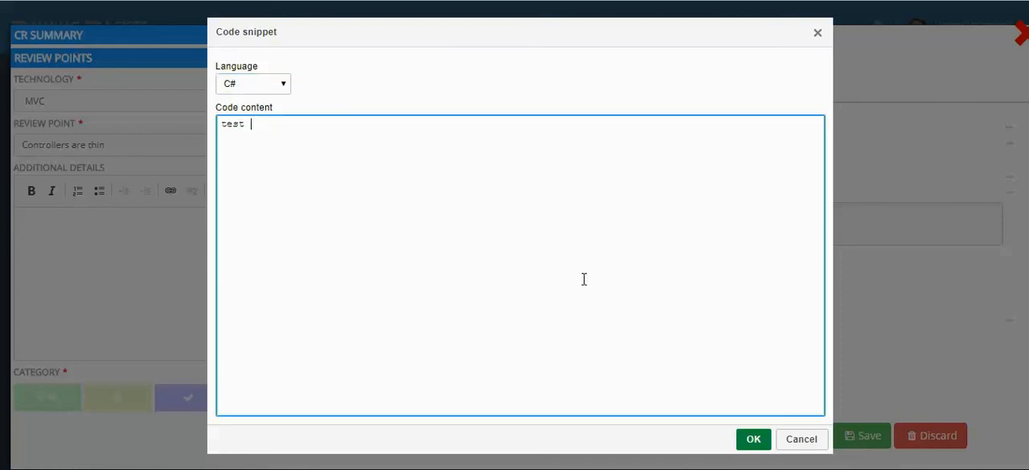
pyautogui.write('code')
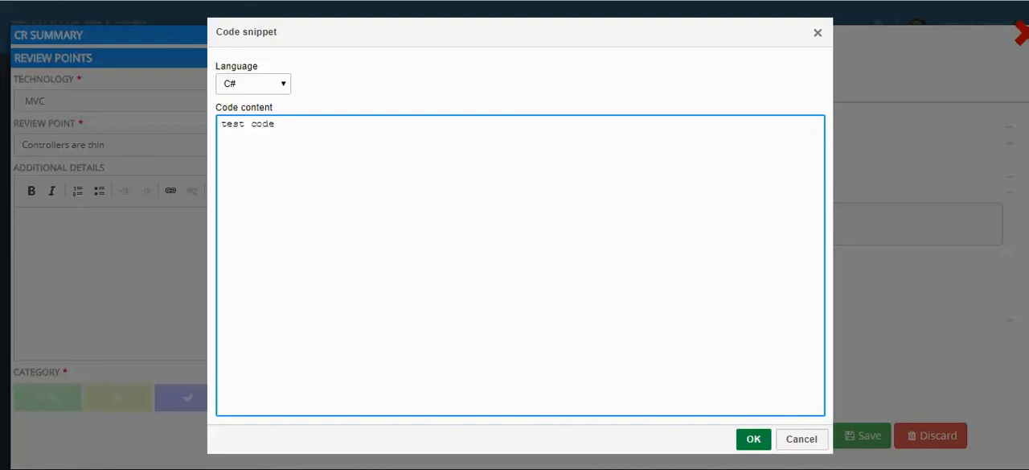
pyautogui.click(753, 438)
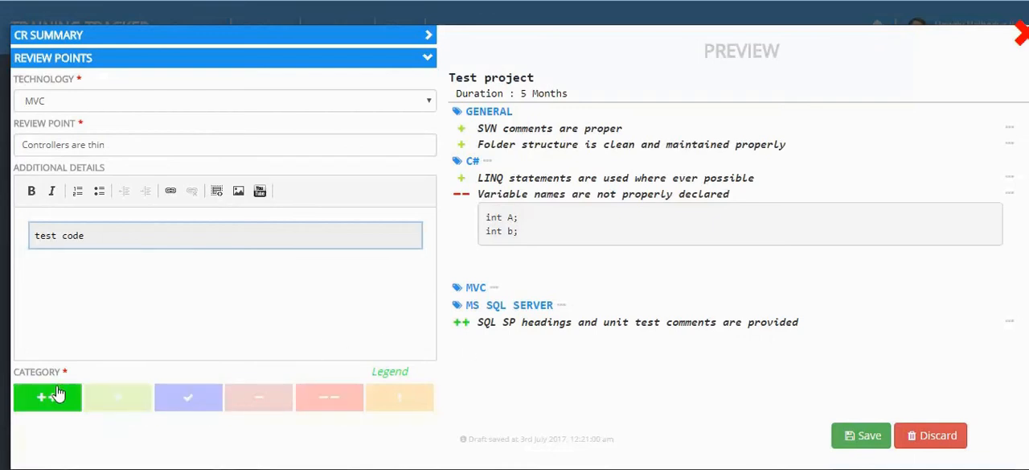
pyautogui.click(50, 396)
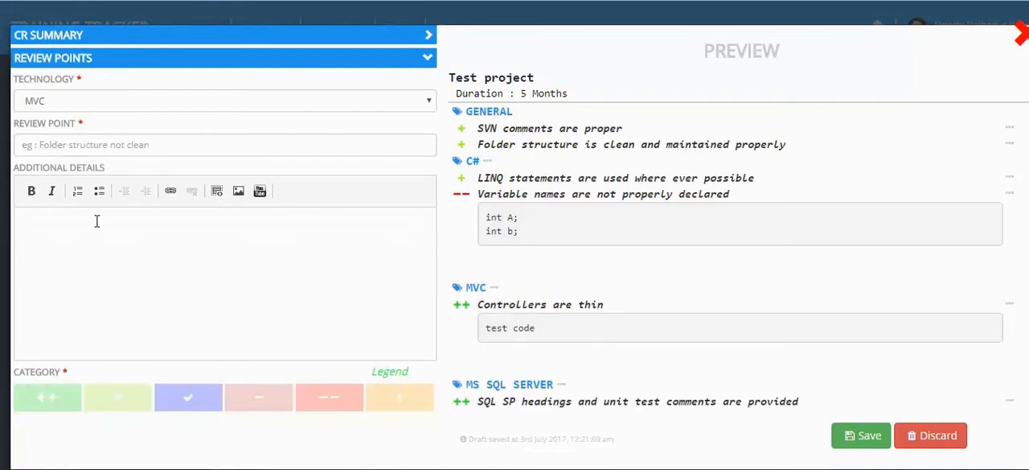
# Save the code review and look through its review points on the feedback page
pyautogui.click(873, 441)
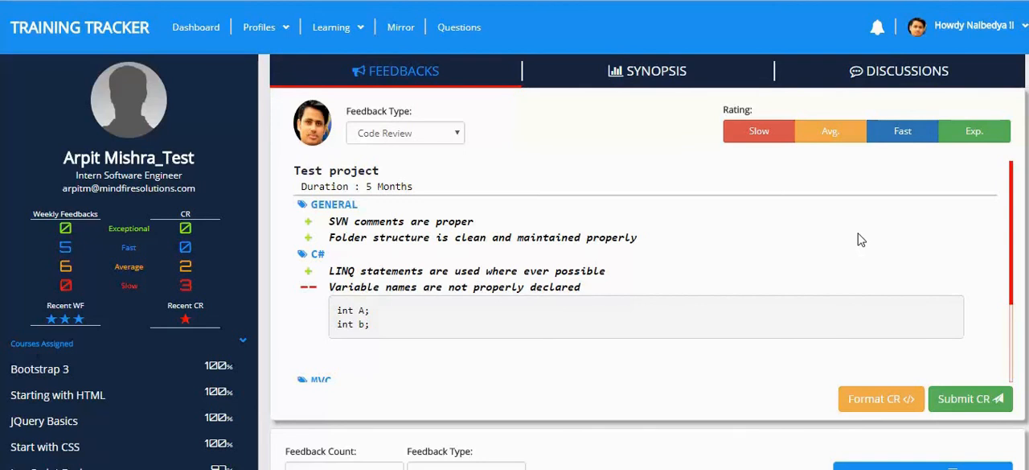
pyautogui.scroll(-1, 909, 230)
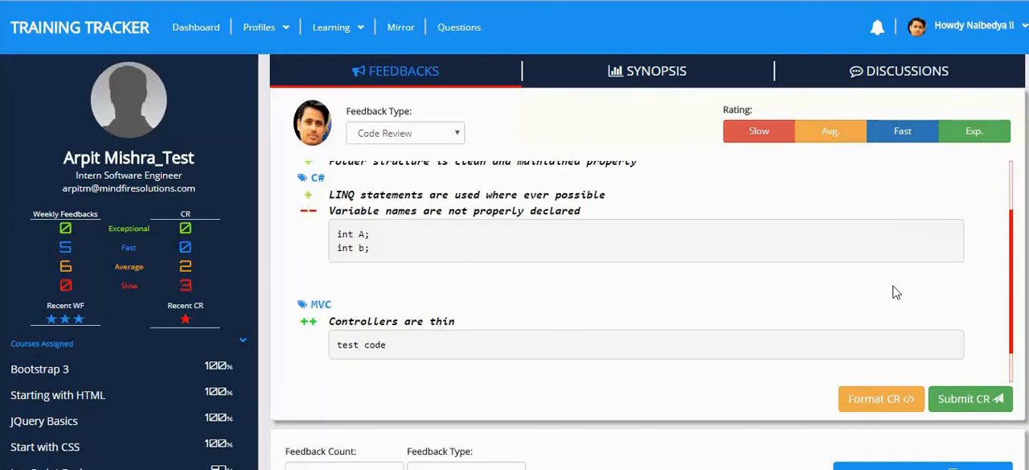
pyautogui.scroll(1, 859, 341)
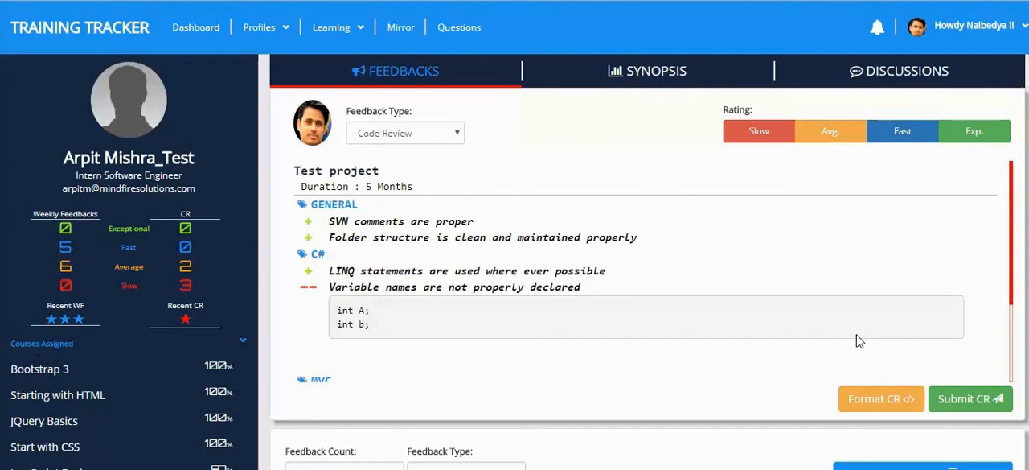
# Reopen the code review for formatting and delete the General point "SVN comments are proper"
pyautogui.click(888, 406)
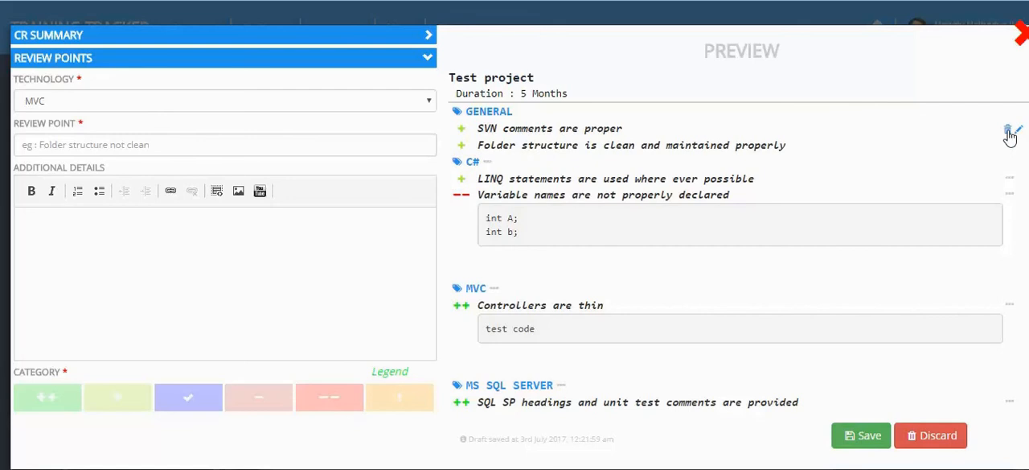
pyautogui.click(1008, 131)
pyautogui.click(632, 278)
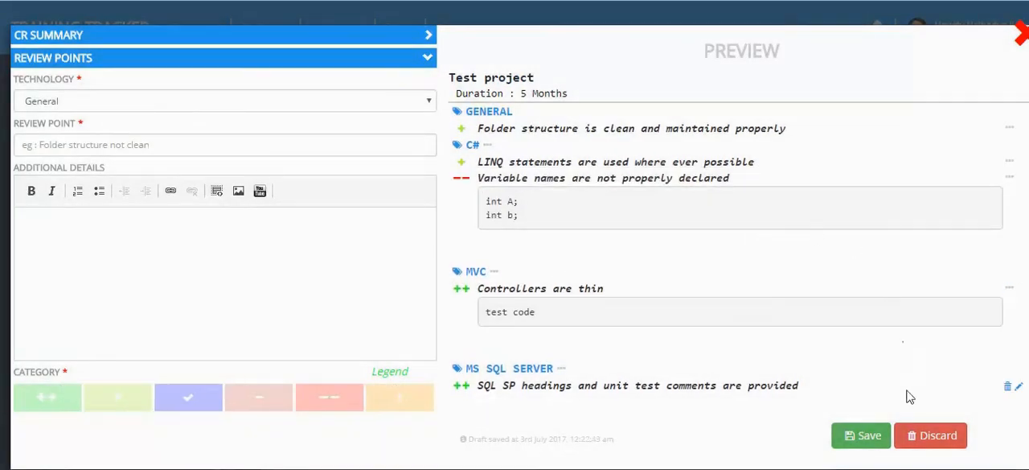
# Save the edited code review, rate it Fast, and submit it as feedback for the trainee
pyautogui.click(859, 438)
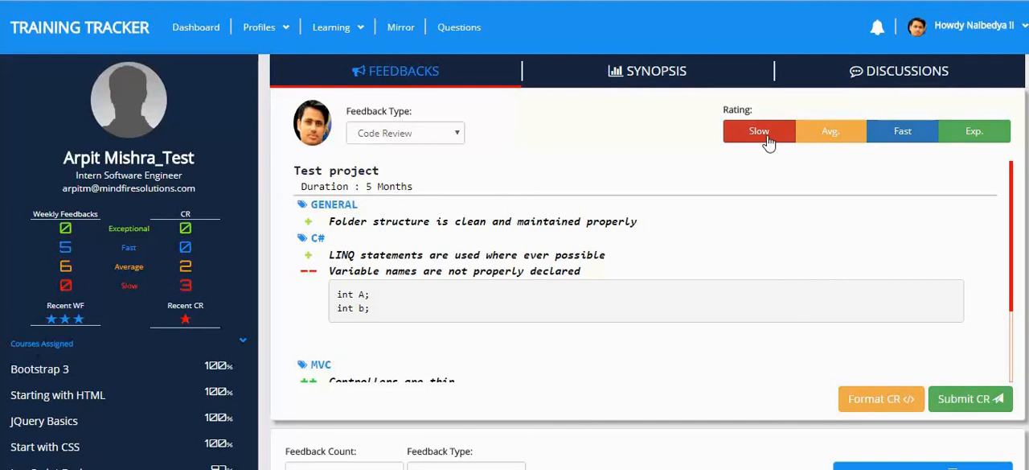
pyautogui.click(891, 139)
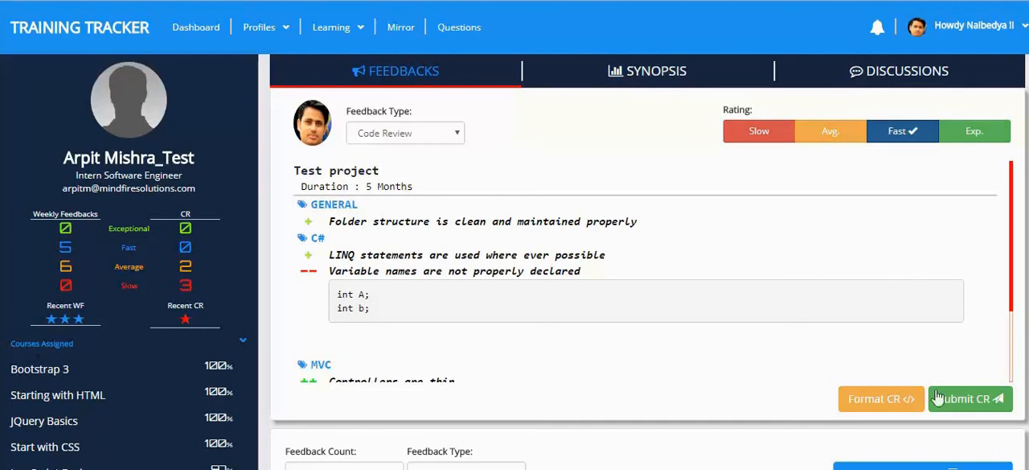
pyautogui.click(957, 411)
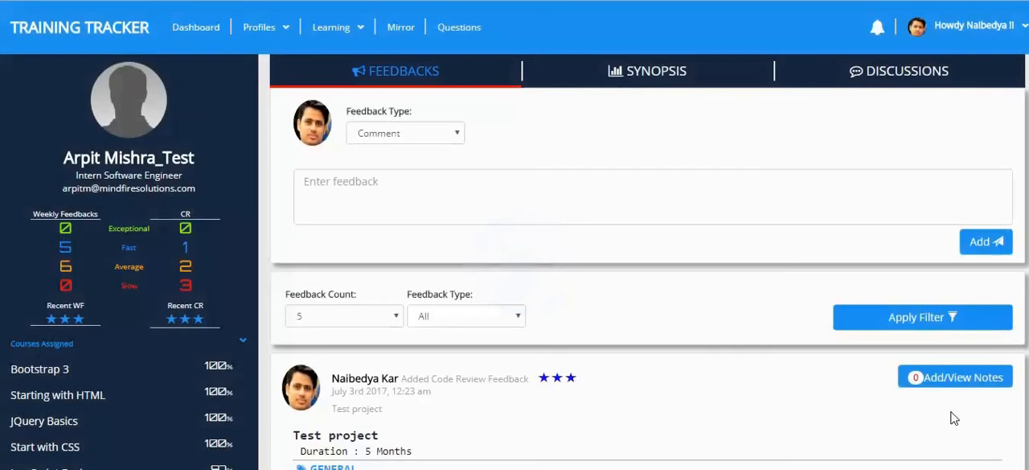
# Examine the submitted Test project code review in the feedback list, covering its rating, review points and code snippets per technology
pyautogui.scroll(-1, 697, 368)
pyautogui.scroll(-3, 697, 368)
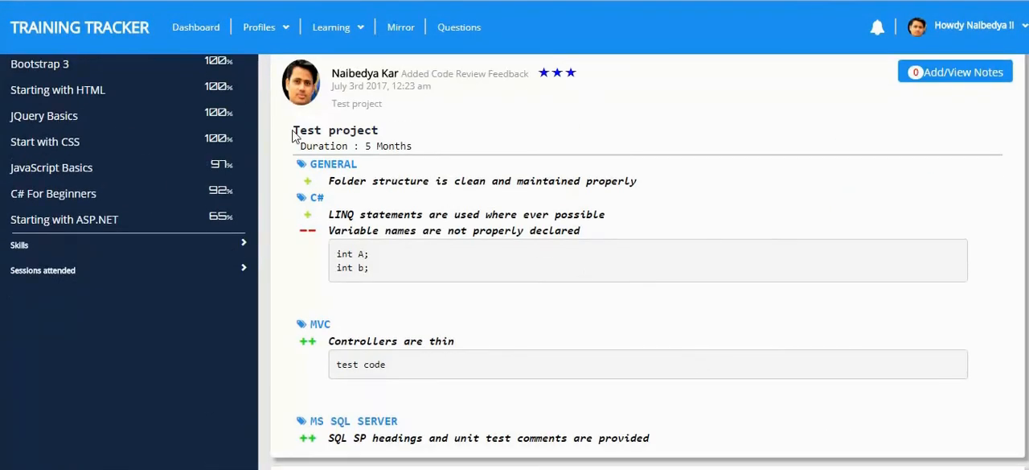
pyautogui.moveTo(293, 135); pyautogui.dragTo(359, 167)
pyautogui.click(531, 222)
pyautogui.scroll(-3, 538, 225)
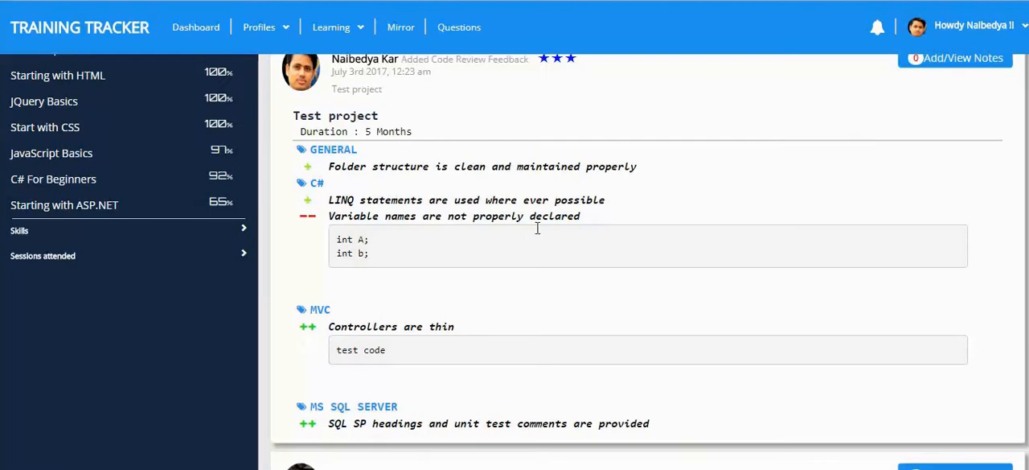
pyautogui.scroll(2, 540, 229)
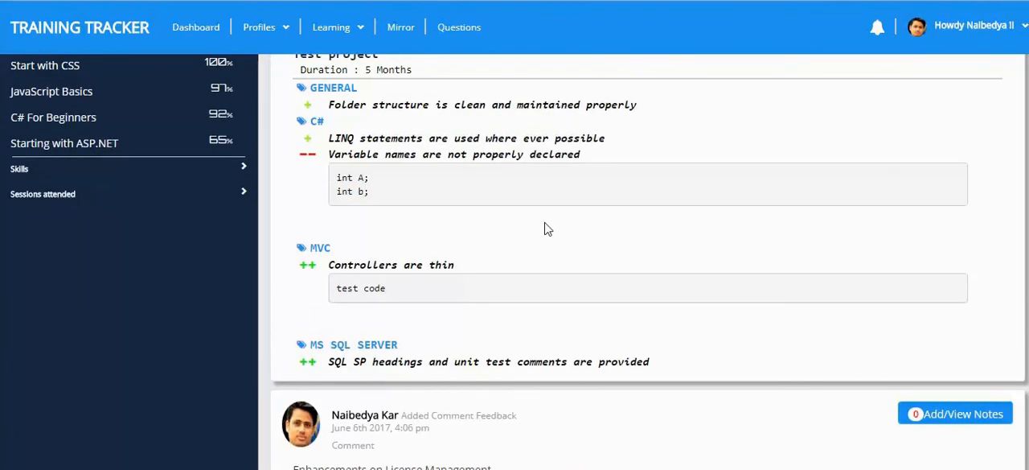
pyautogui.scroll(2, 547, 225)
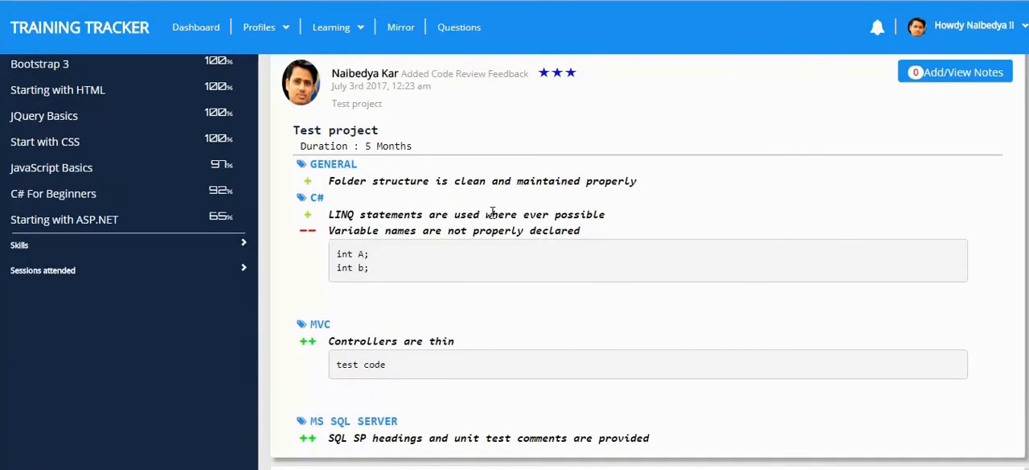
pyautogui.scroll(-2, 495, 217)
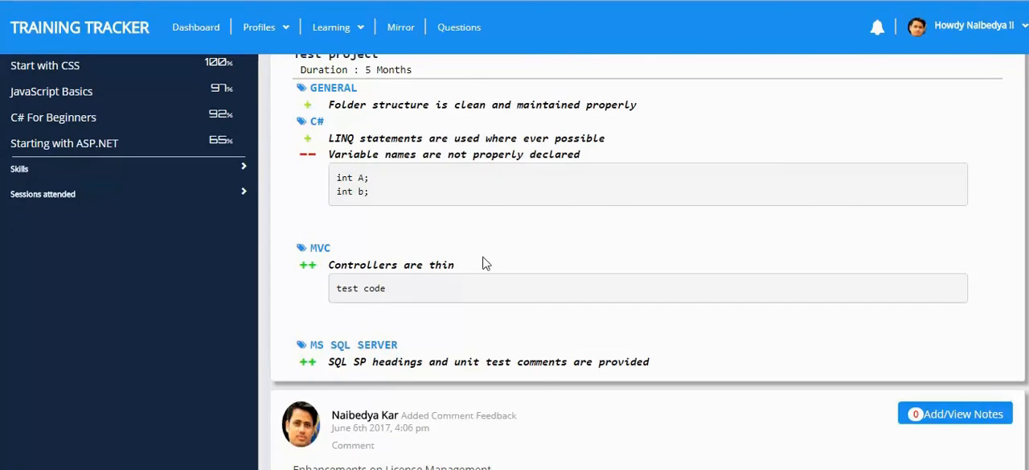
pyautogui.scroll(2, 488, 264)
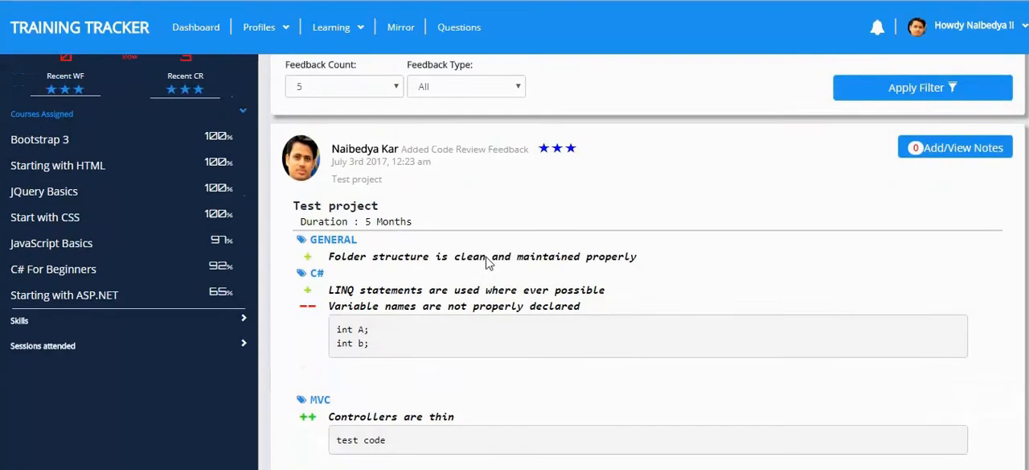
pyautogui.scroll(-1, 488, 263)
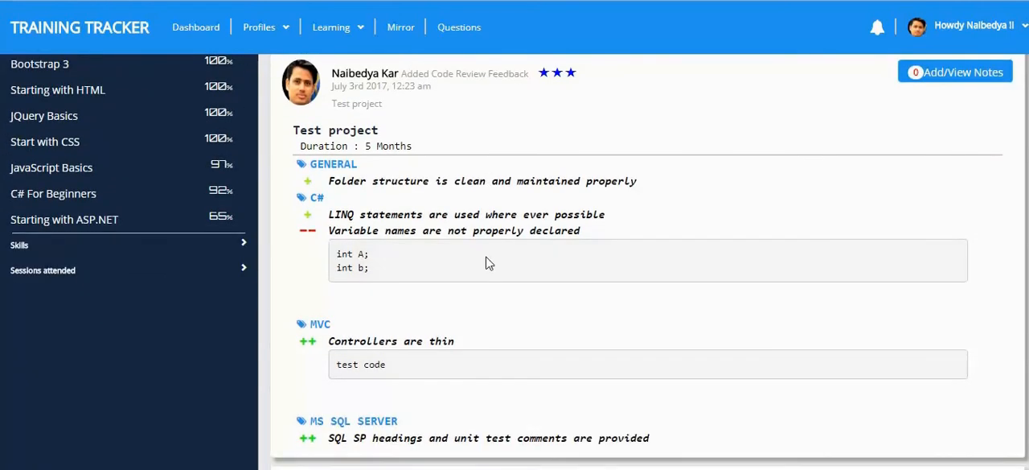